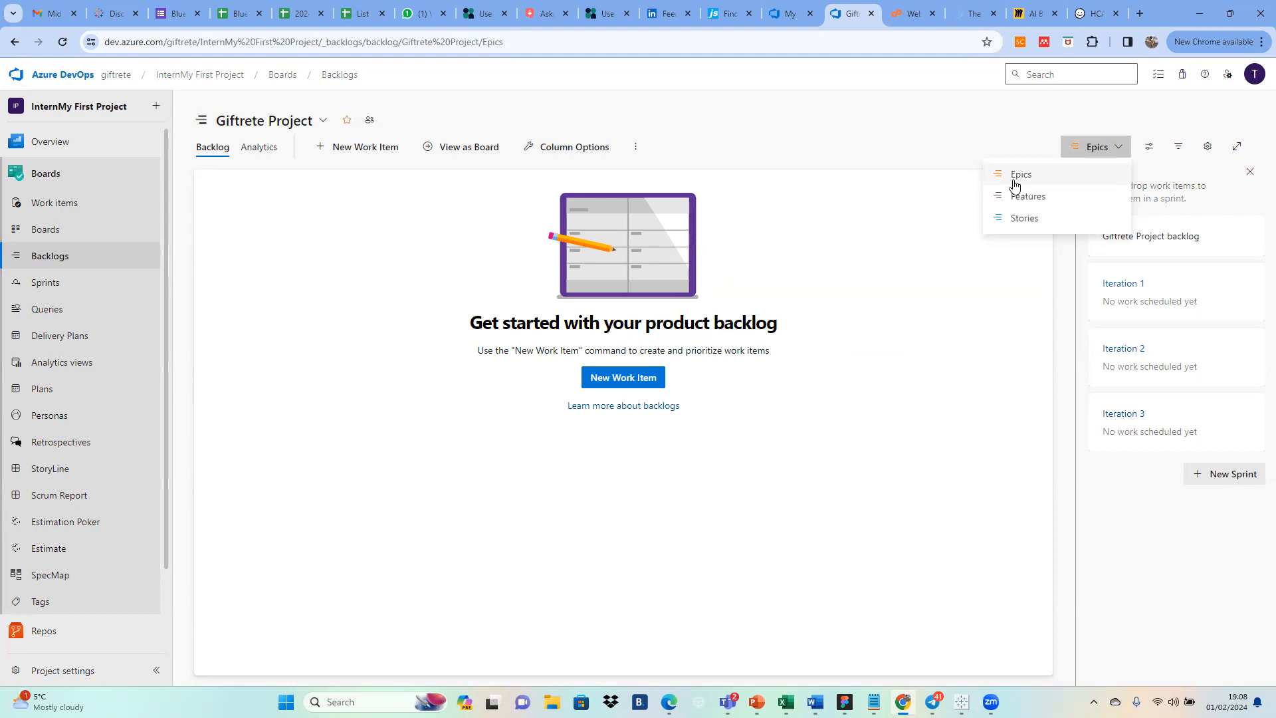
Step: Create an epic titled "Develop website for BlueskyCitadel" in the Epics backlog
left_click(1015, 176)
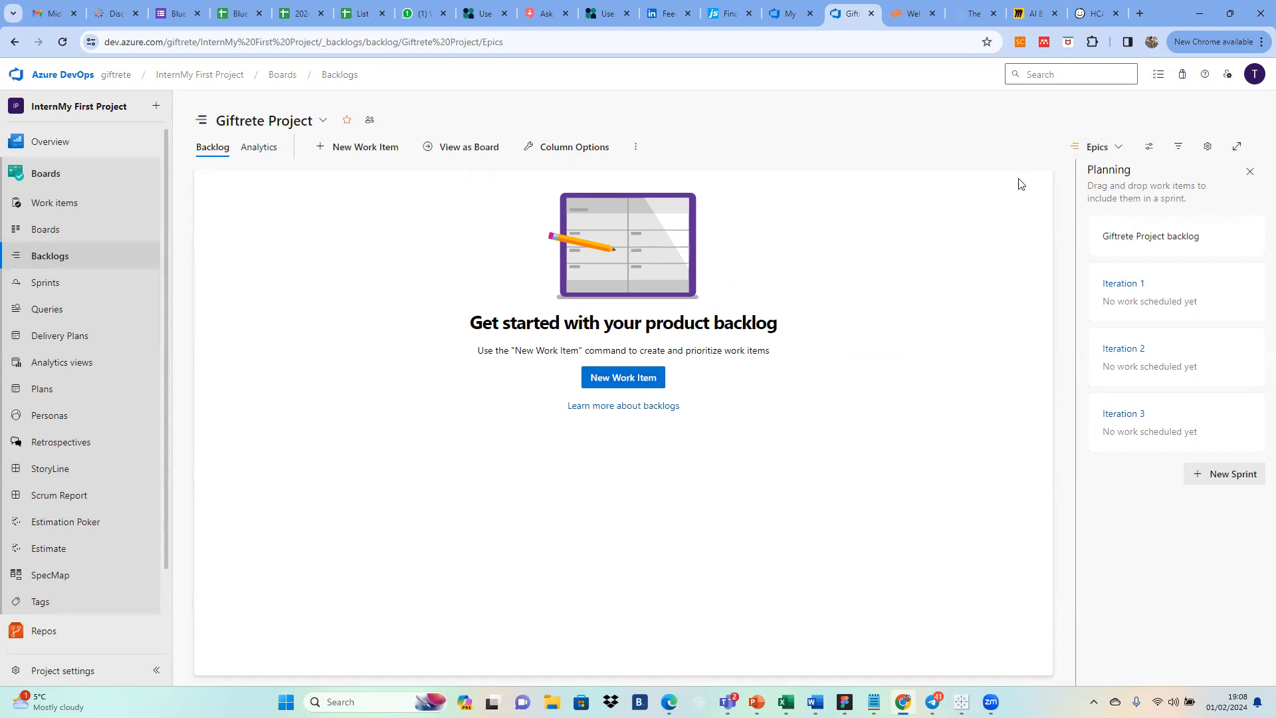
left_click(605, 385)
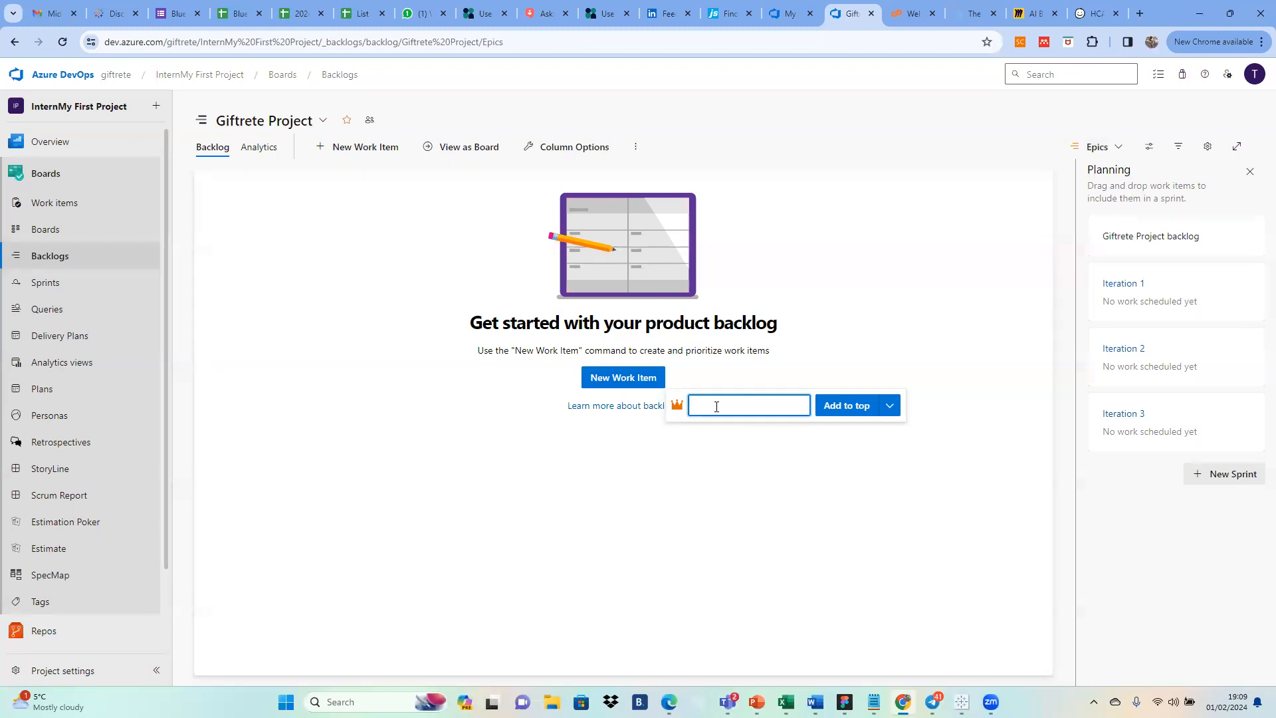
type("Develop")
type(" websi")
type("te for B")
type("lu")
type("esky")
type("Citag")
key("BackSpace")
type("del")
left_click(855, 410)
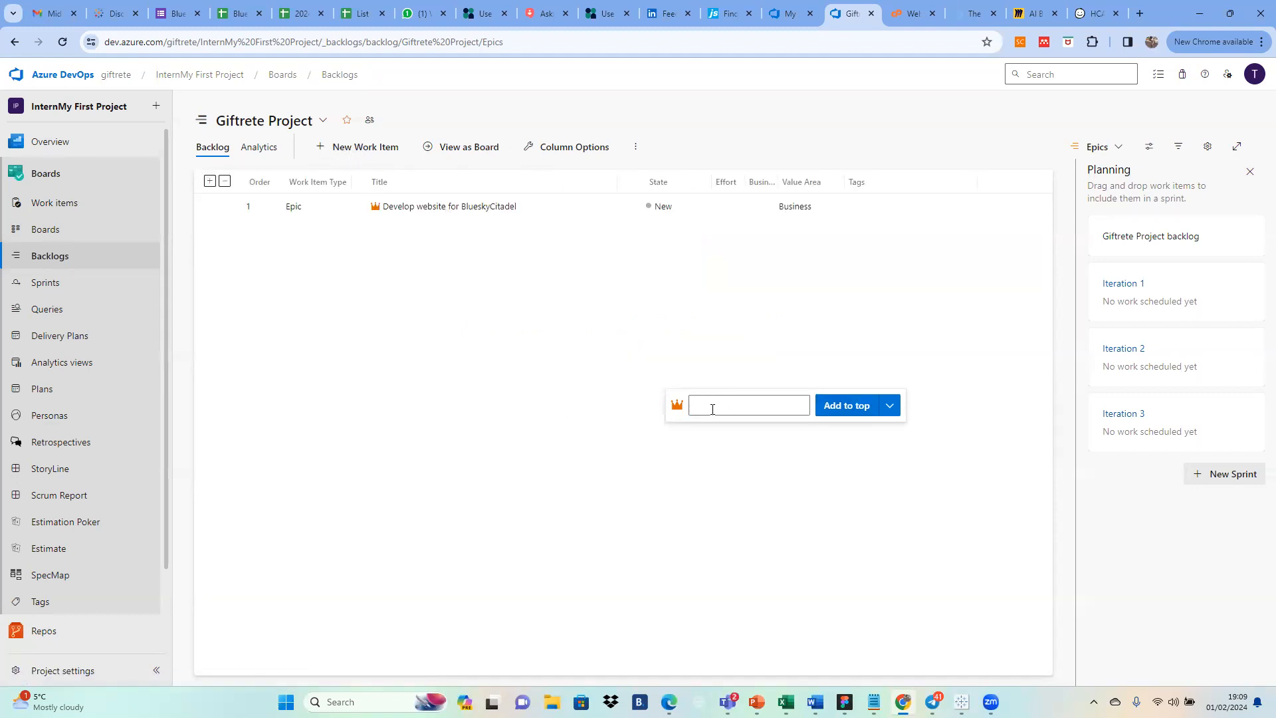
left_click(904, 456)
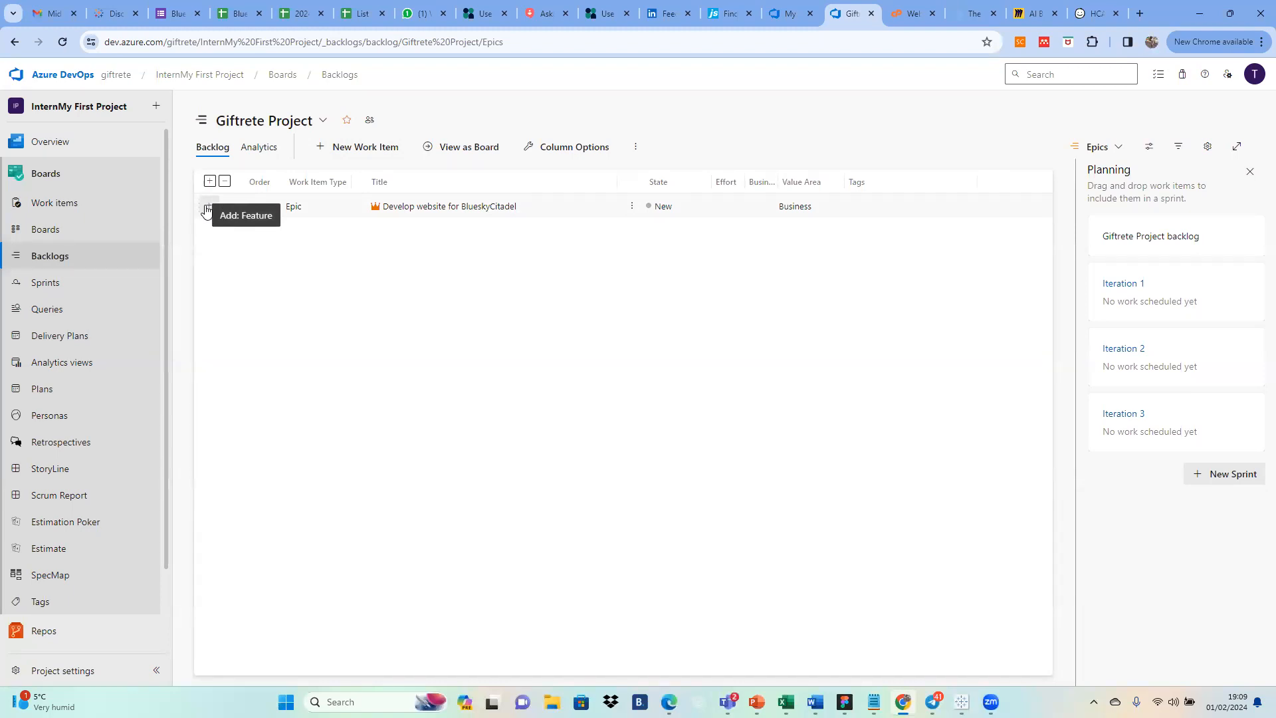
right_click(206, 211)
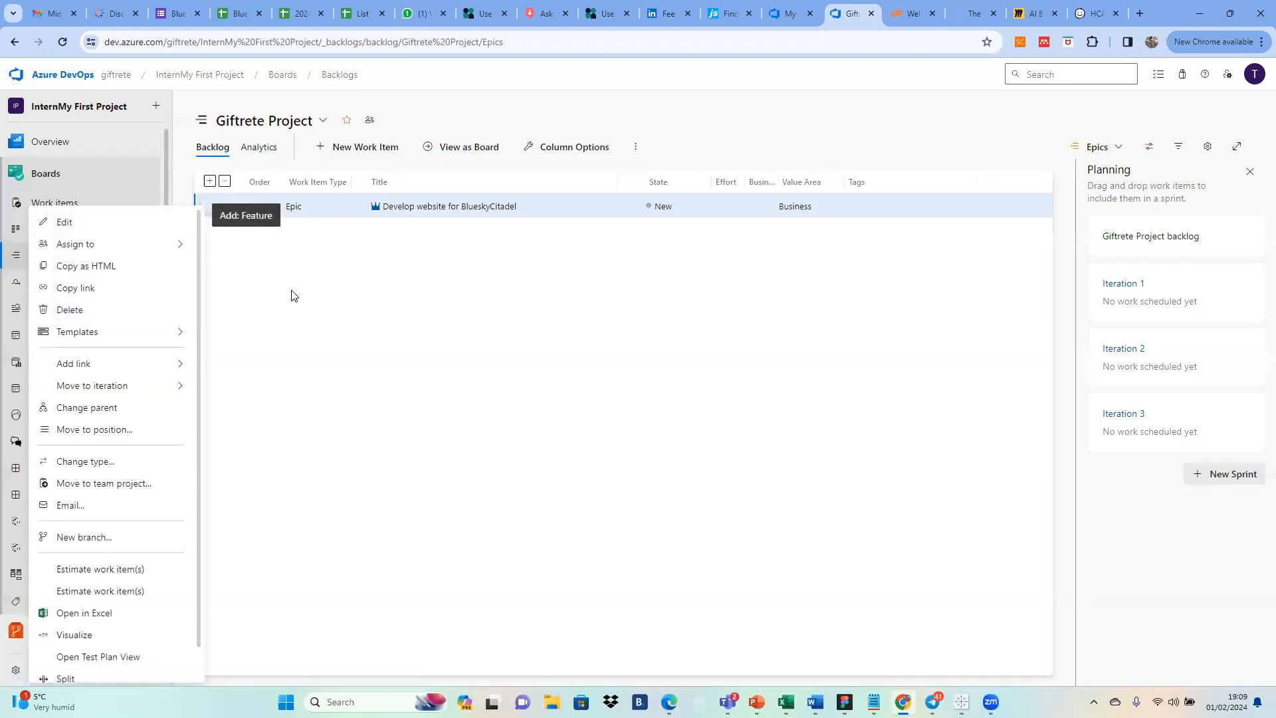
left_click(310, 311)
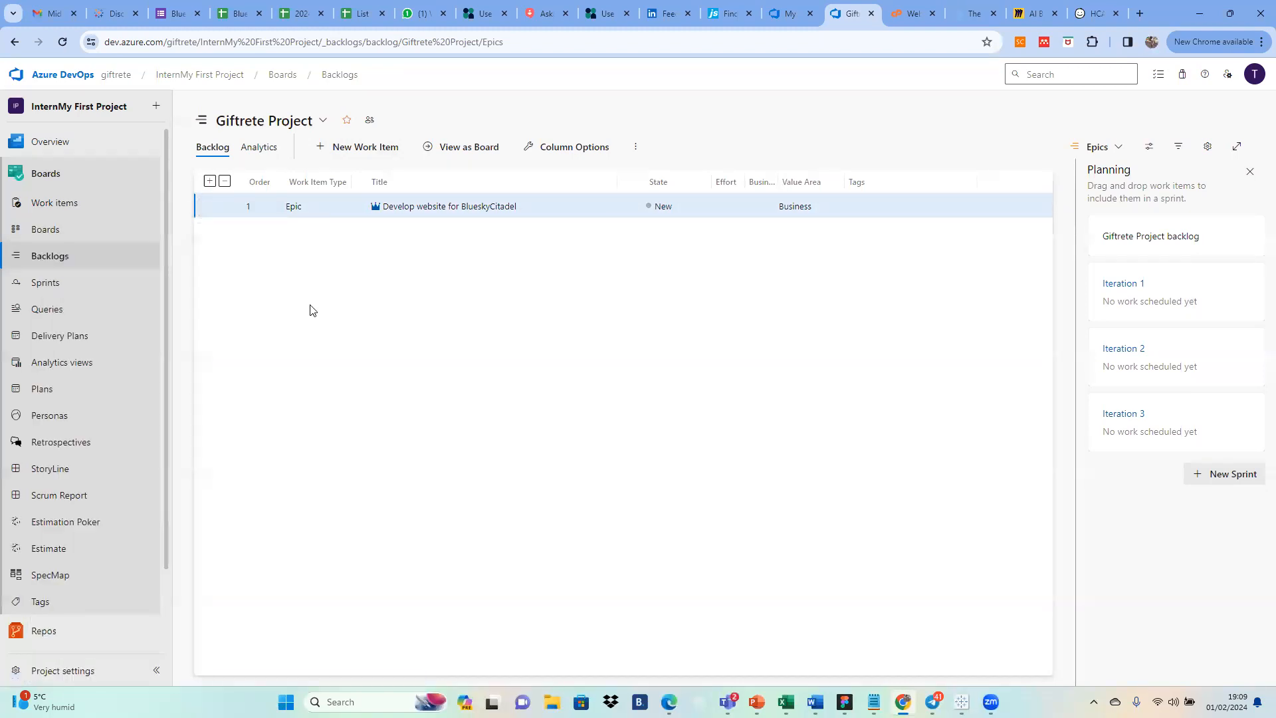
left_click(210, 207)
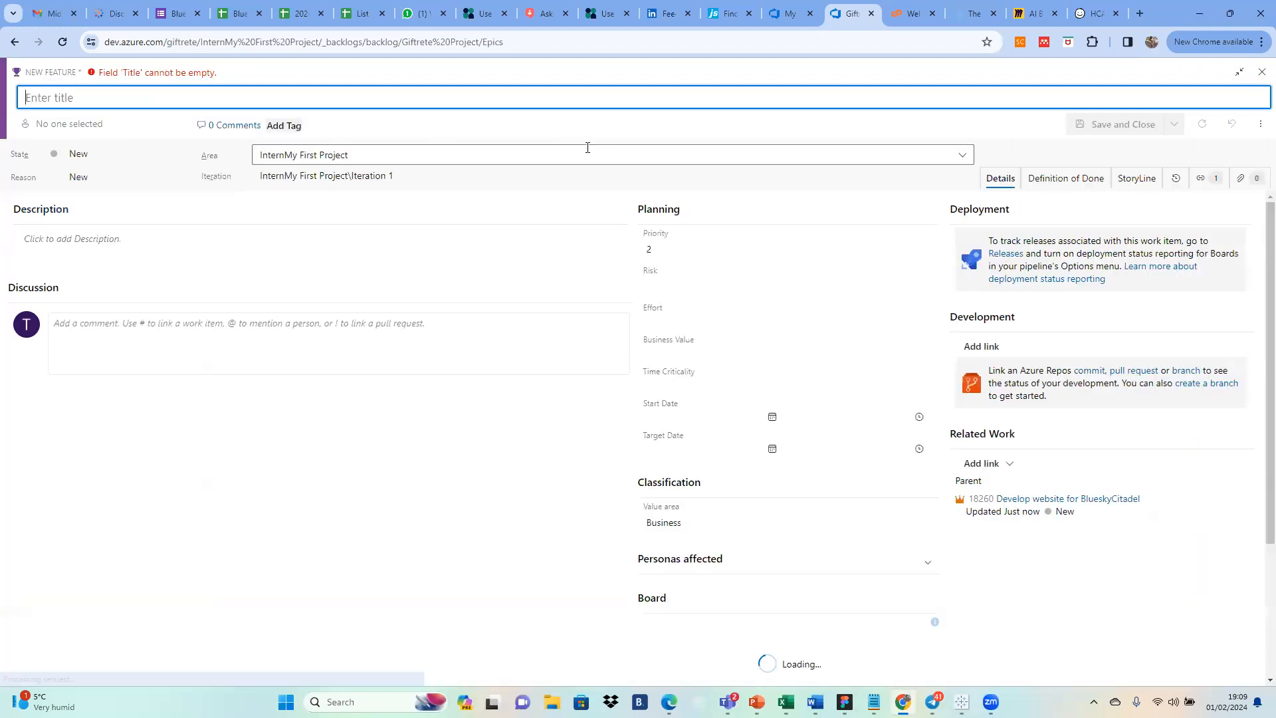
left_click(1262, 71)
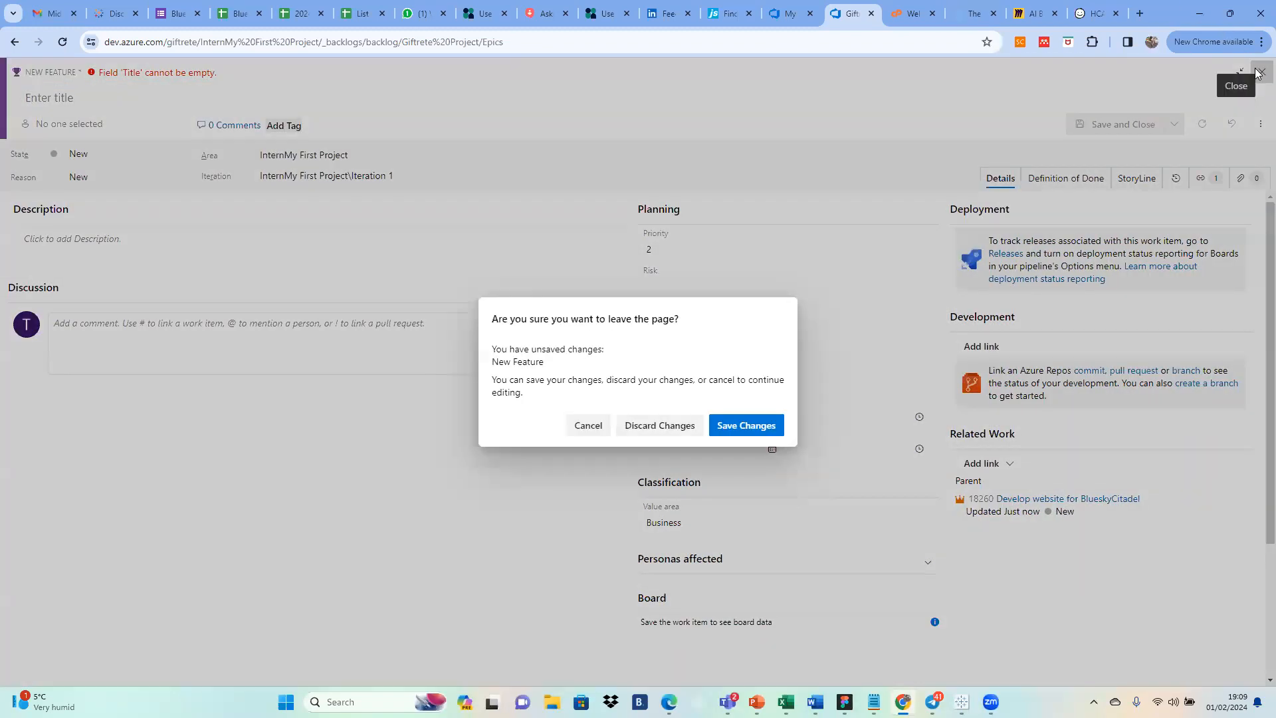
left_click(656, 427)
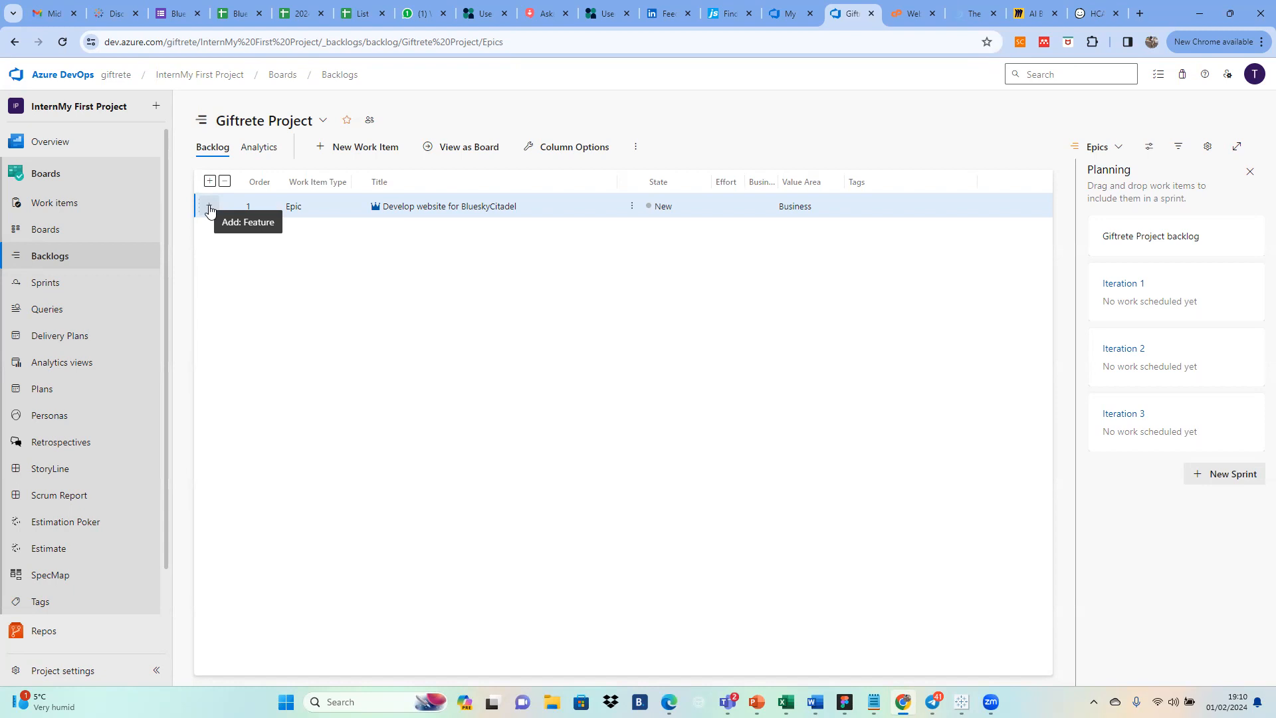
Step: Add a feature titled "Home page" under the "Develop website for BlueskyCitadel" epic and save it
left_click(210, 209)
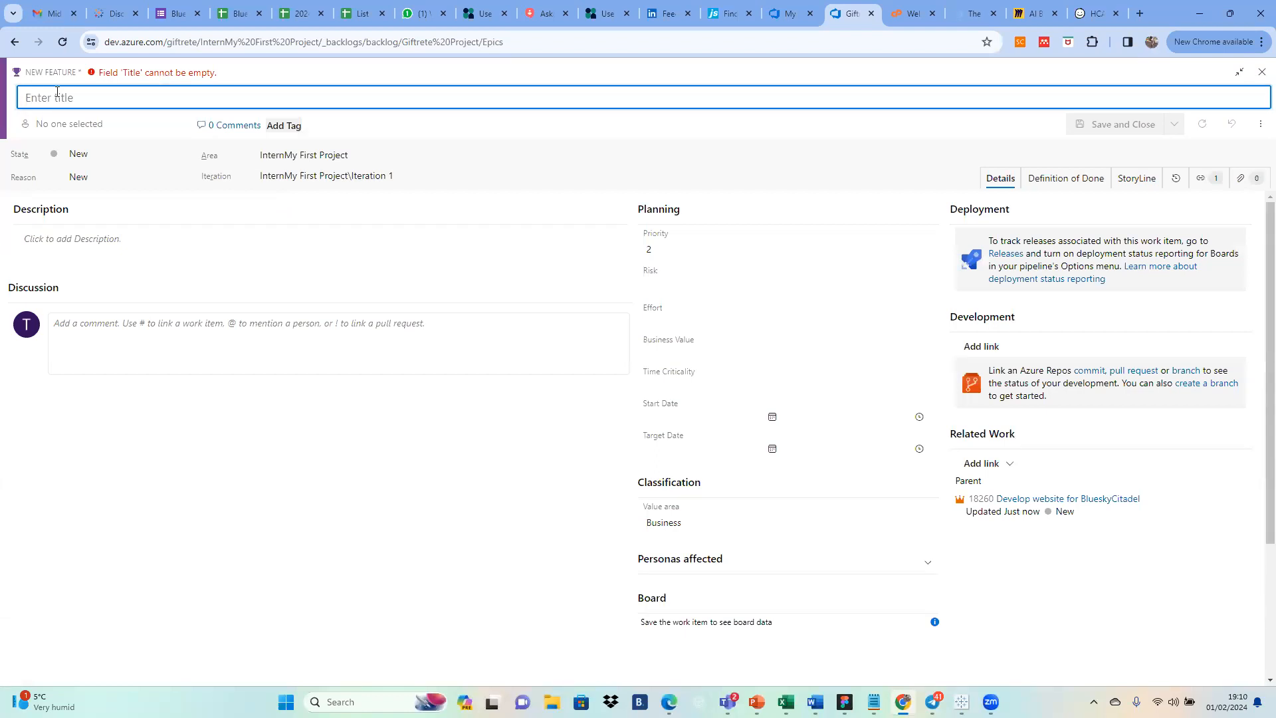
type("Home pa")
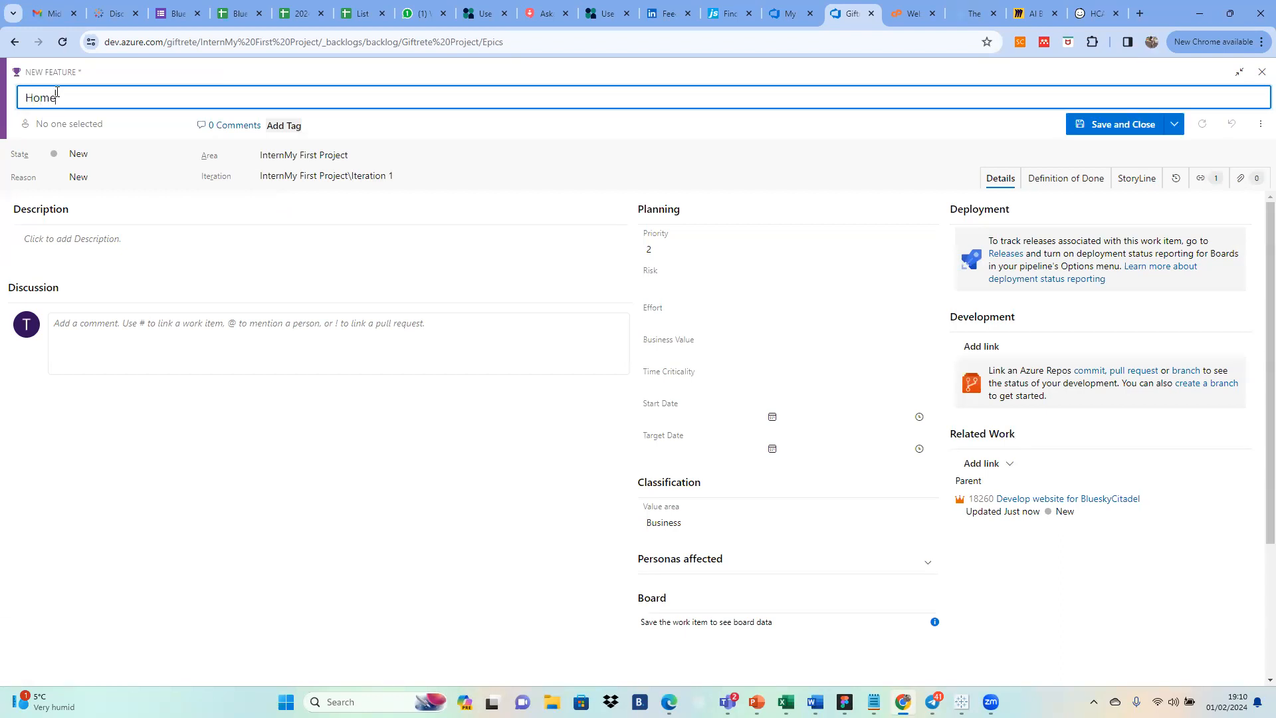
type("ge")
left_click(1087, 123)
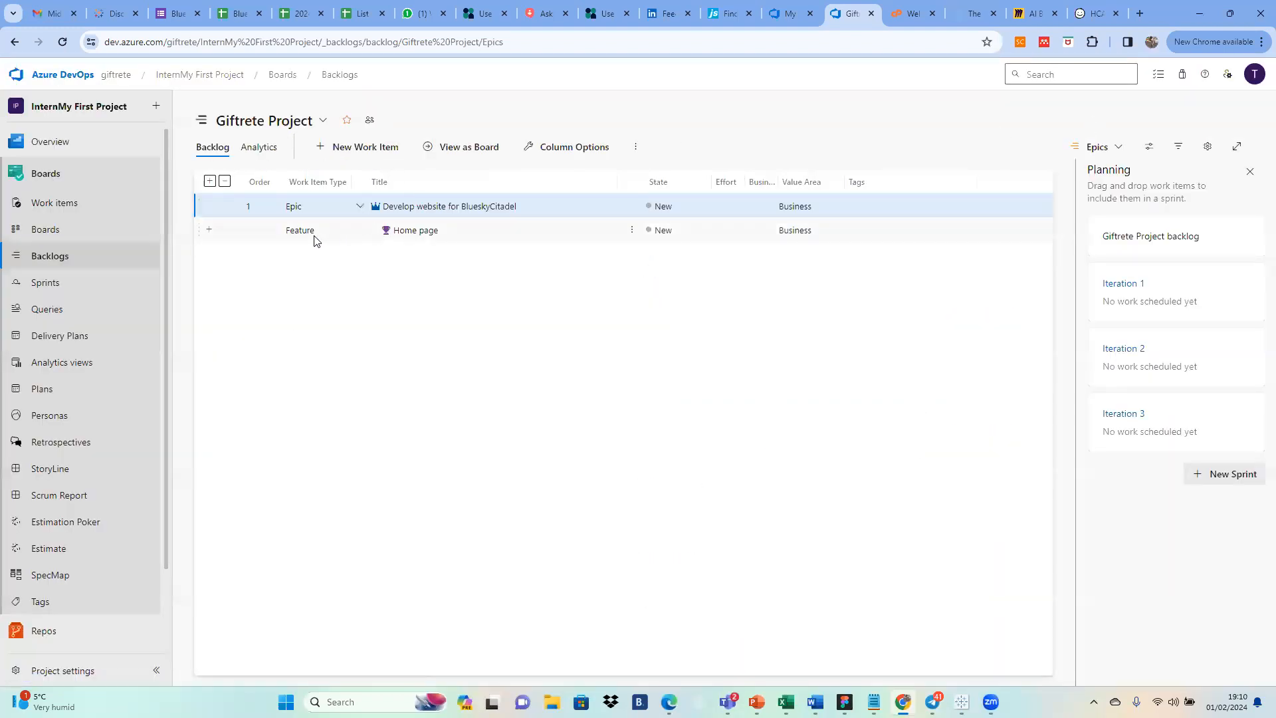
Step: Add a user story titled "Header" under the Home page feature, with its iteration set to InternMy First Project, and save it
left_click(210, 233)
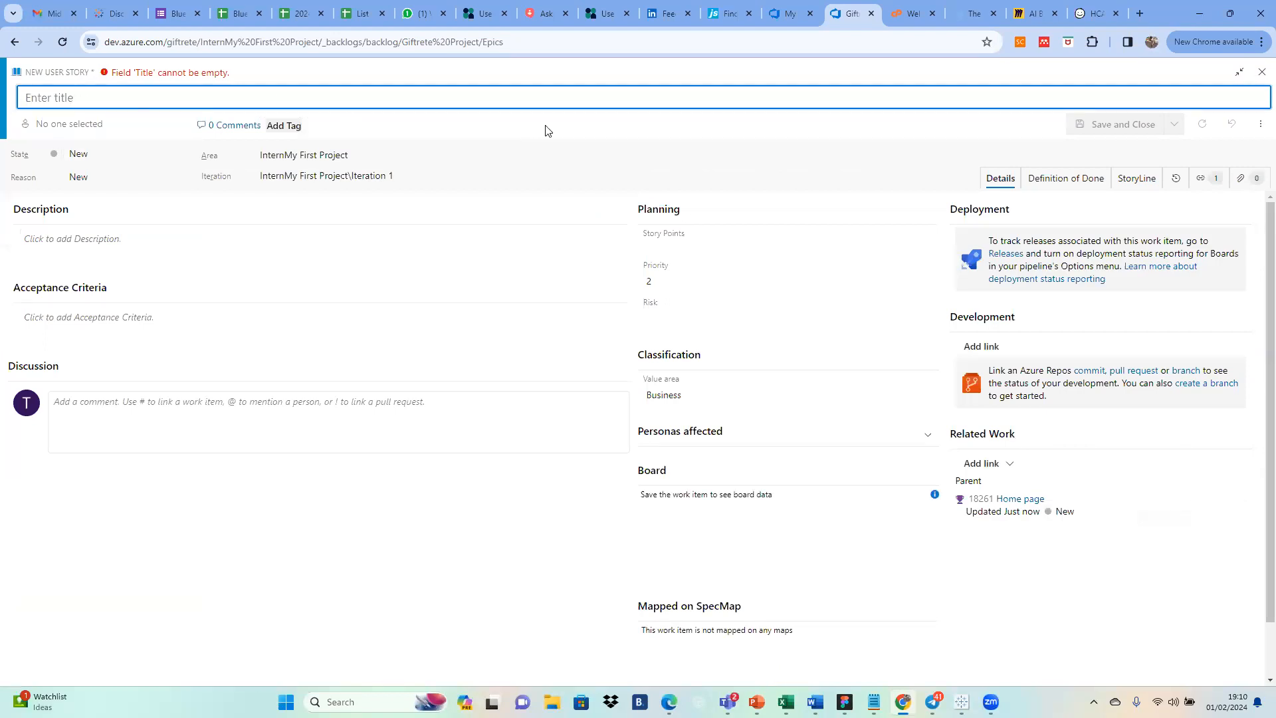
left_click(391, 73)
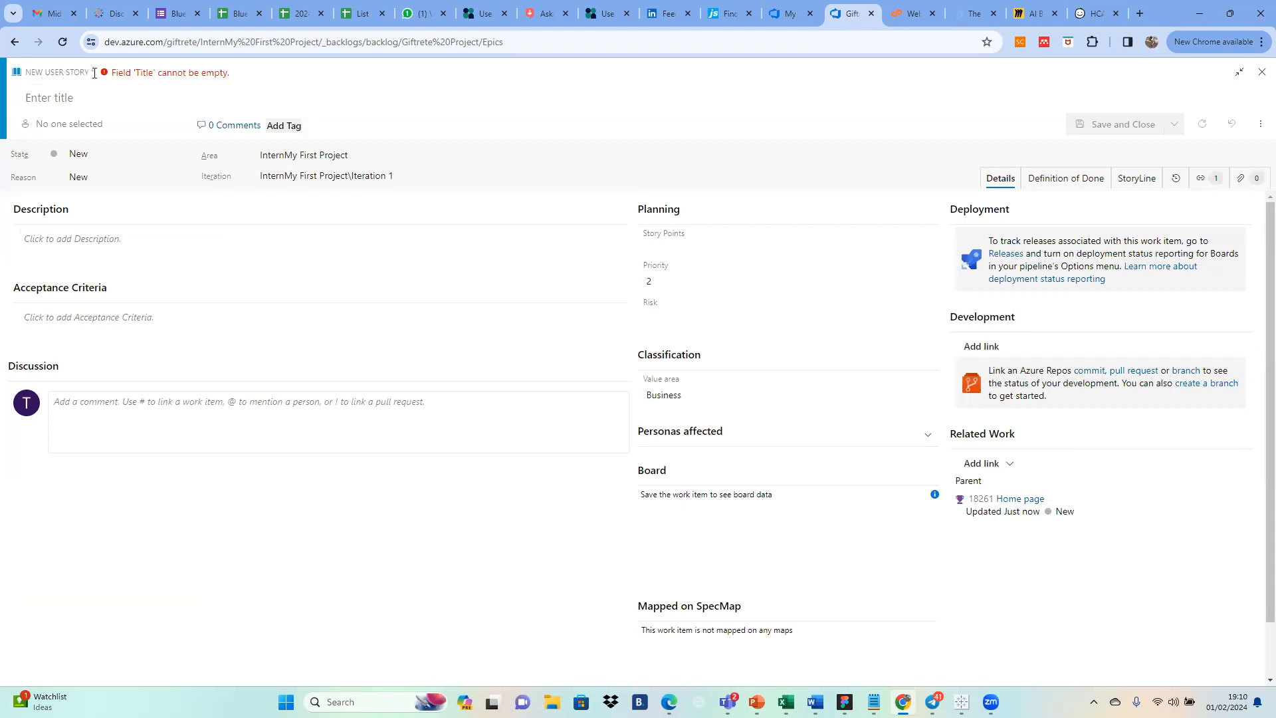
left_click(46, 100)
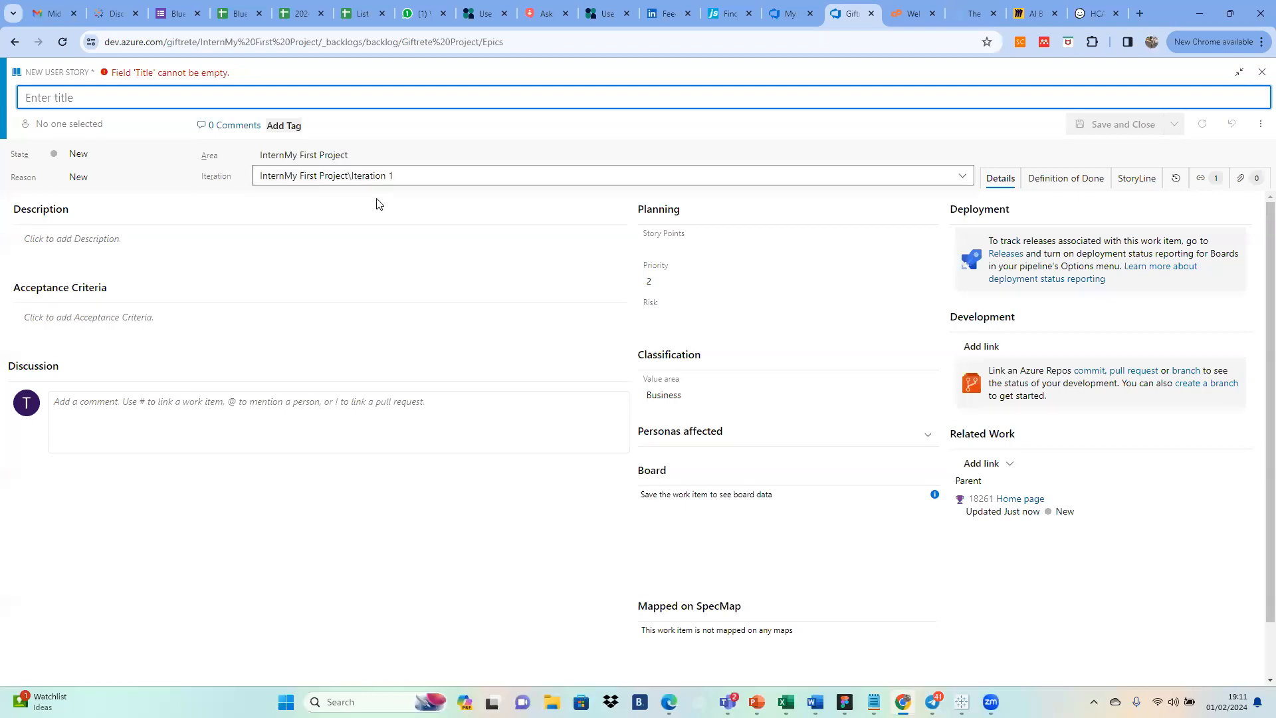
left_click(424, 177)
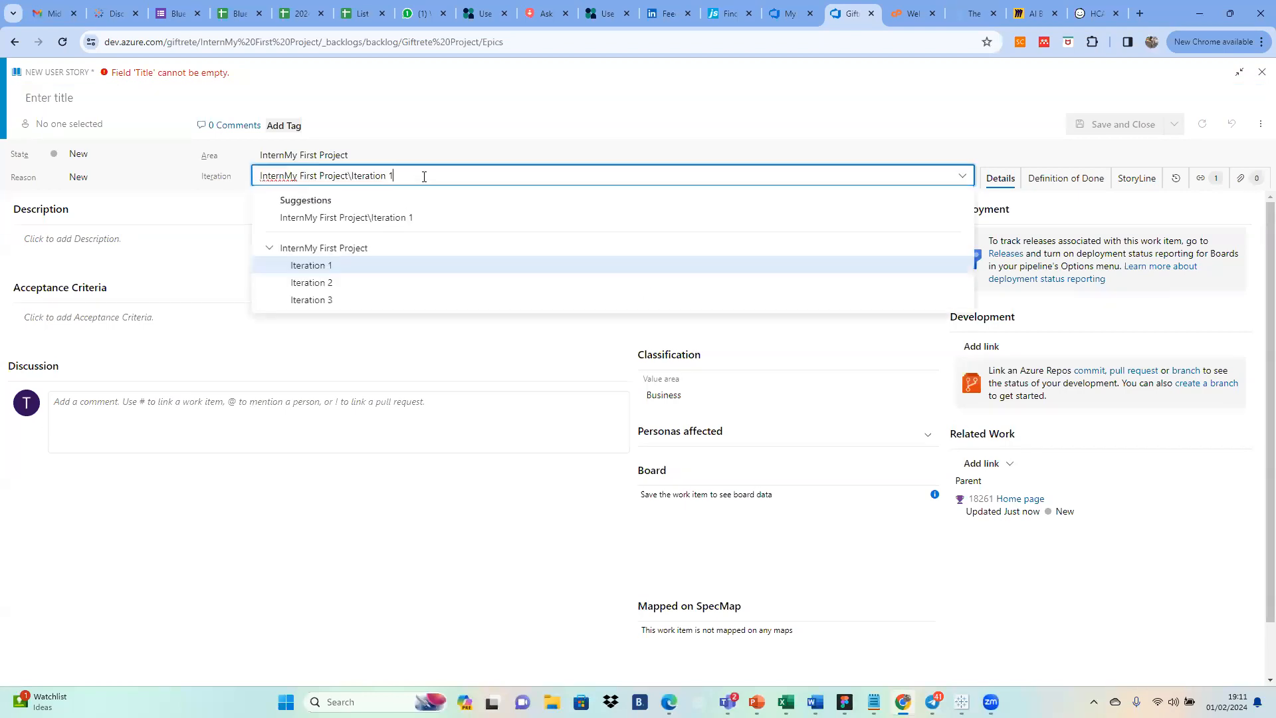
left_click(373, 249)
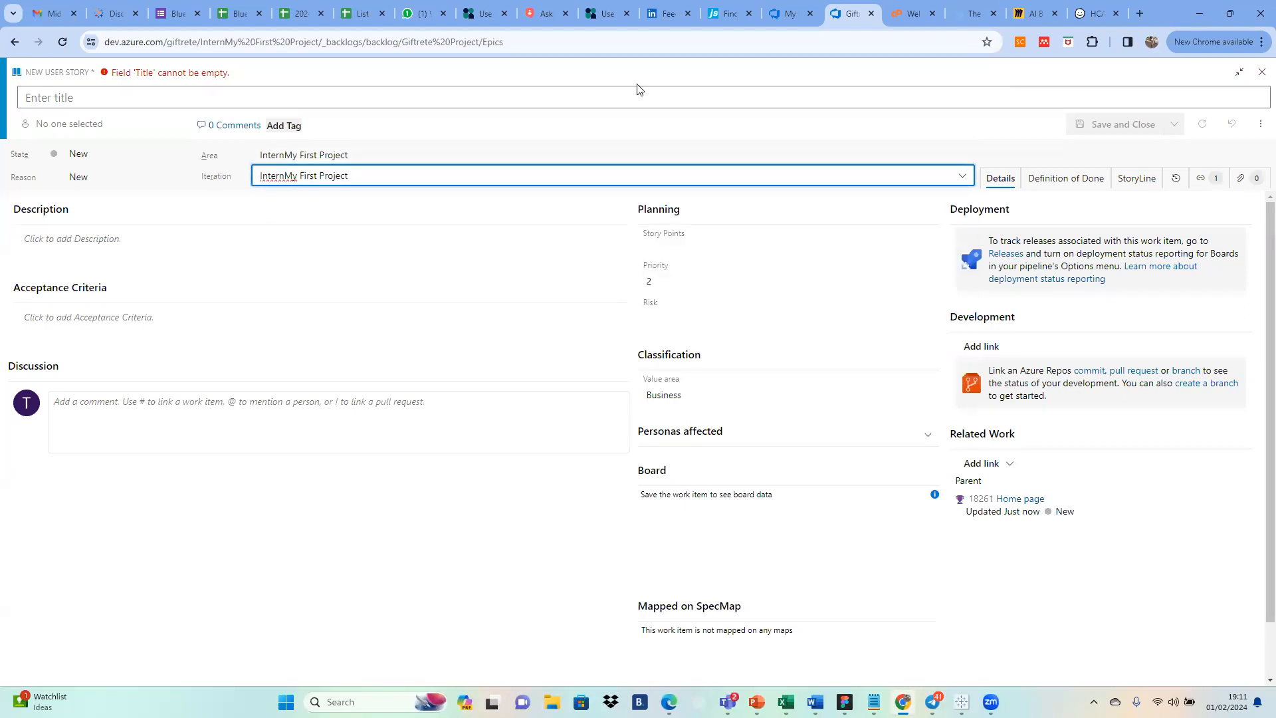
left_click(107, 95)
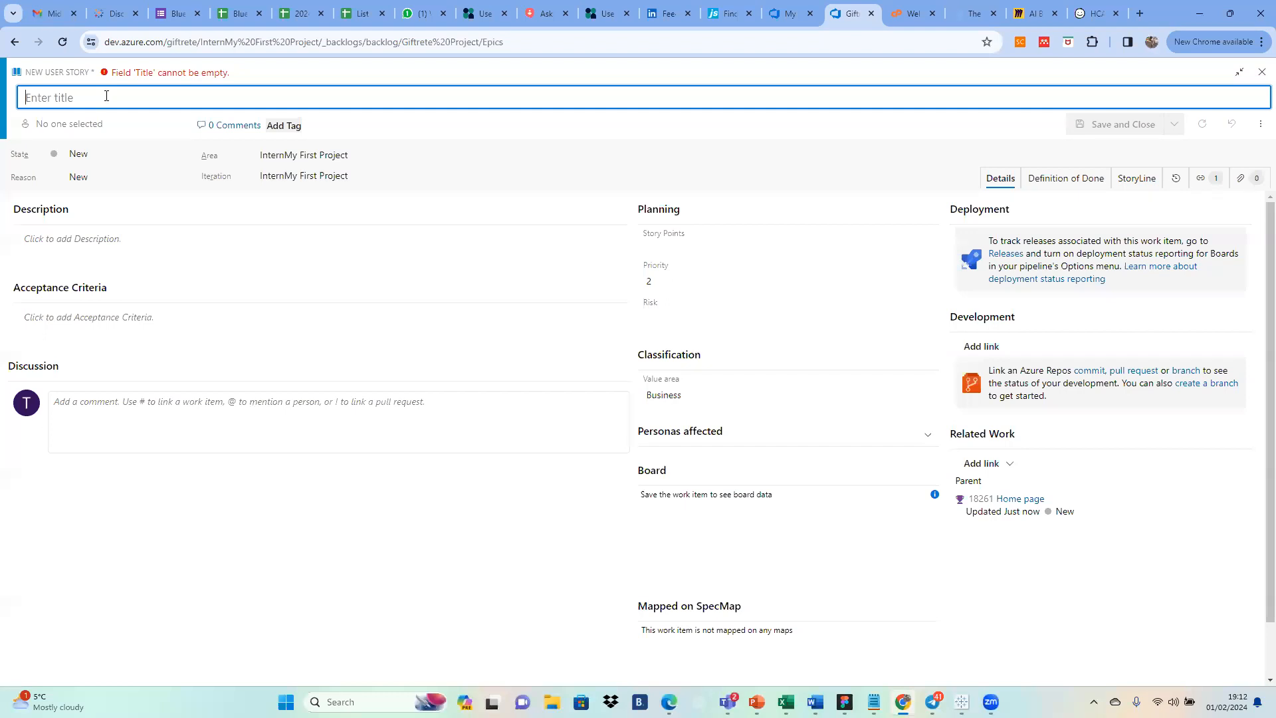
type("Header")
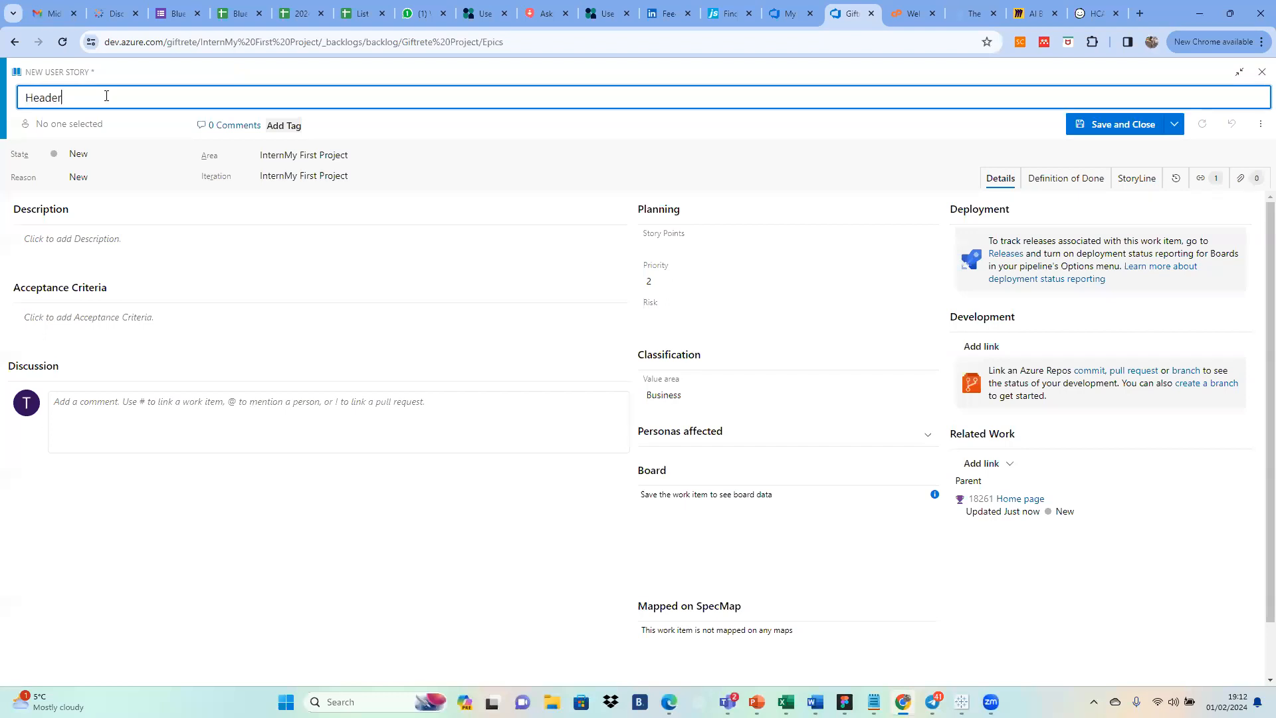
left_click(1105, 125)
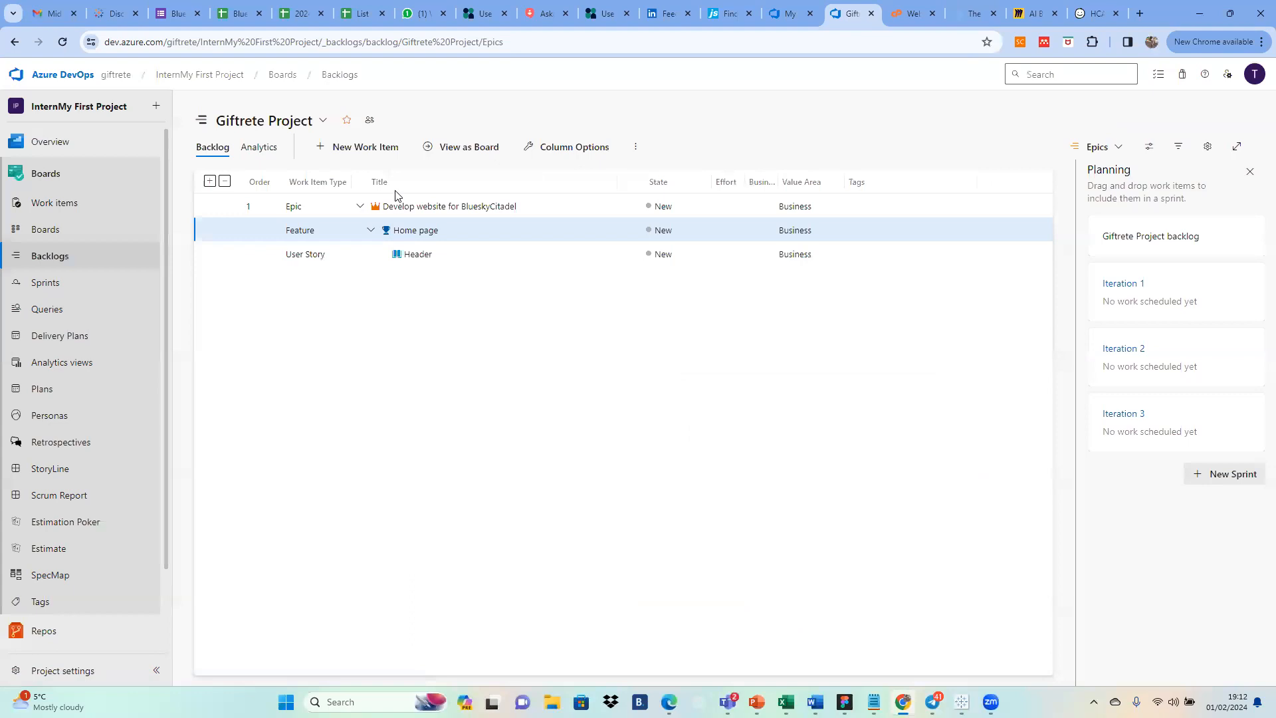
left_click(359, 209)
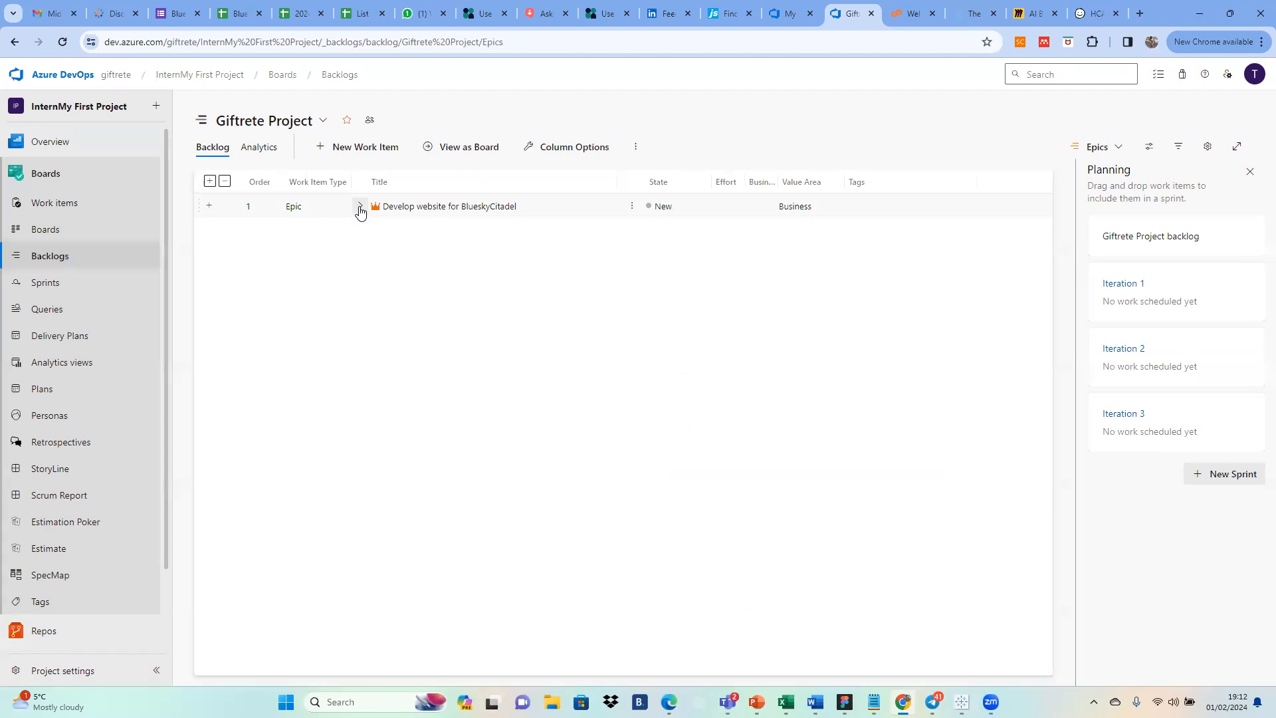
left_click(360, 208)
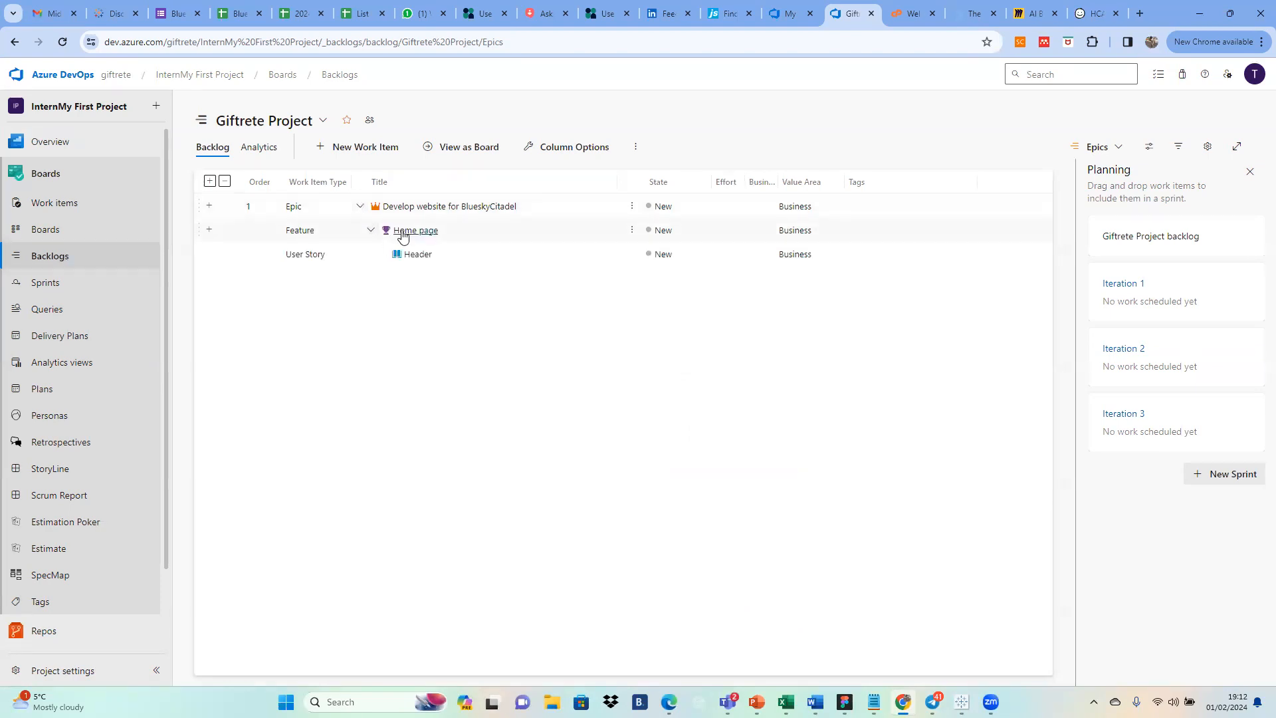
left_click(372, 232)
left_click(371, 232)
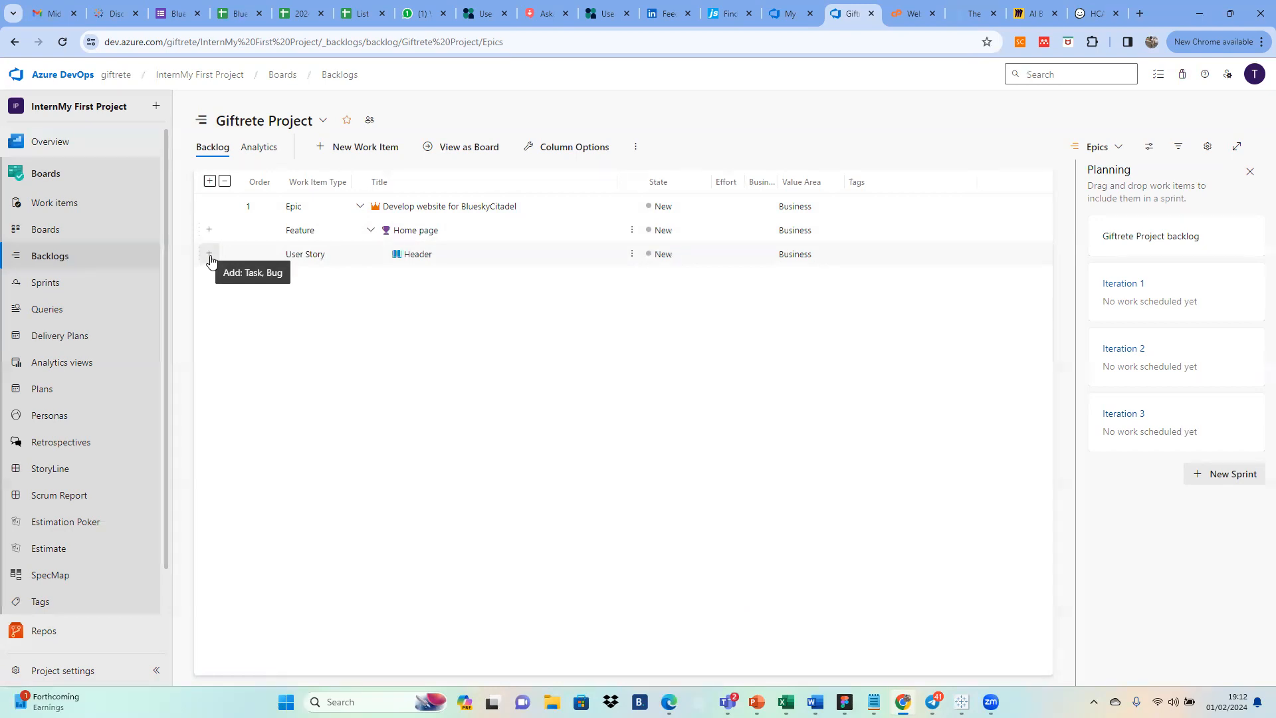
left_click(210, 255)
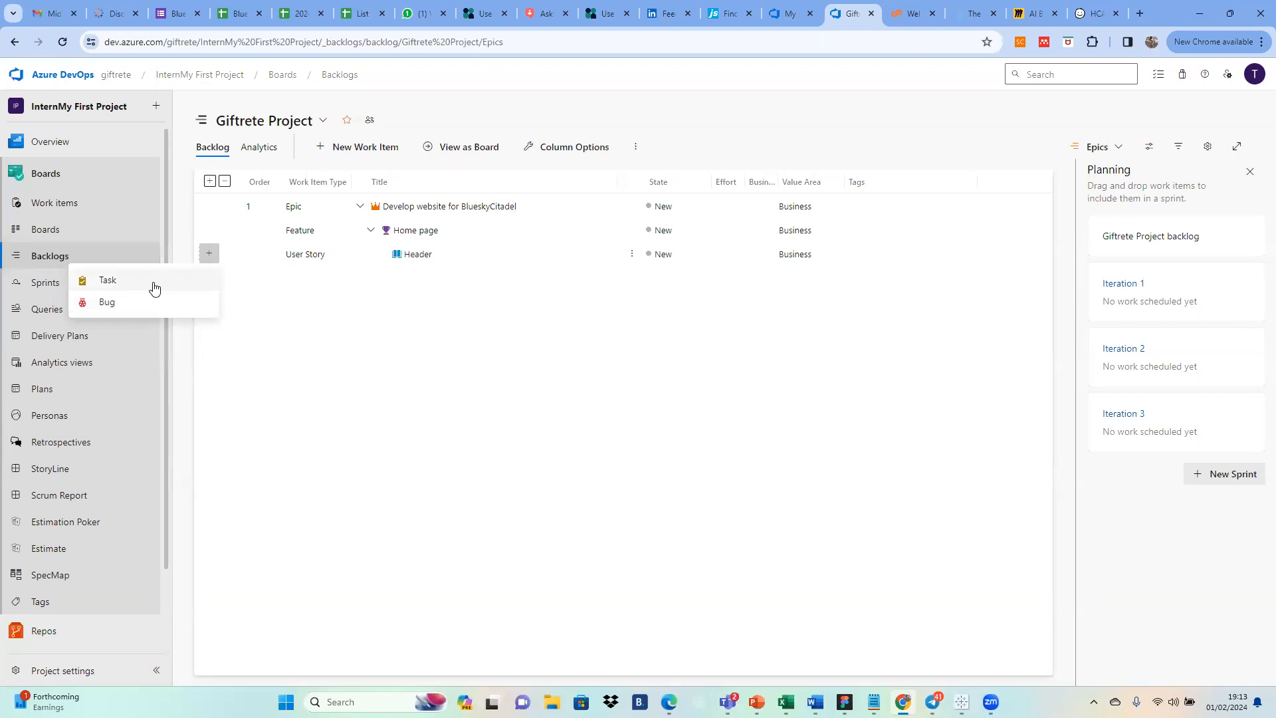
left_click(402, 325)
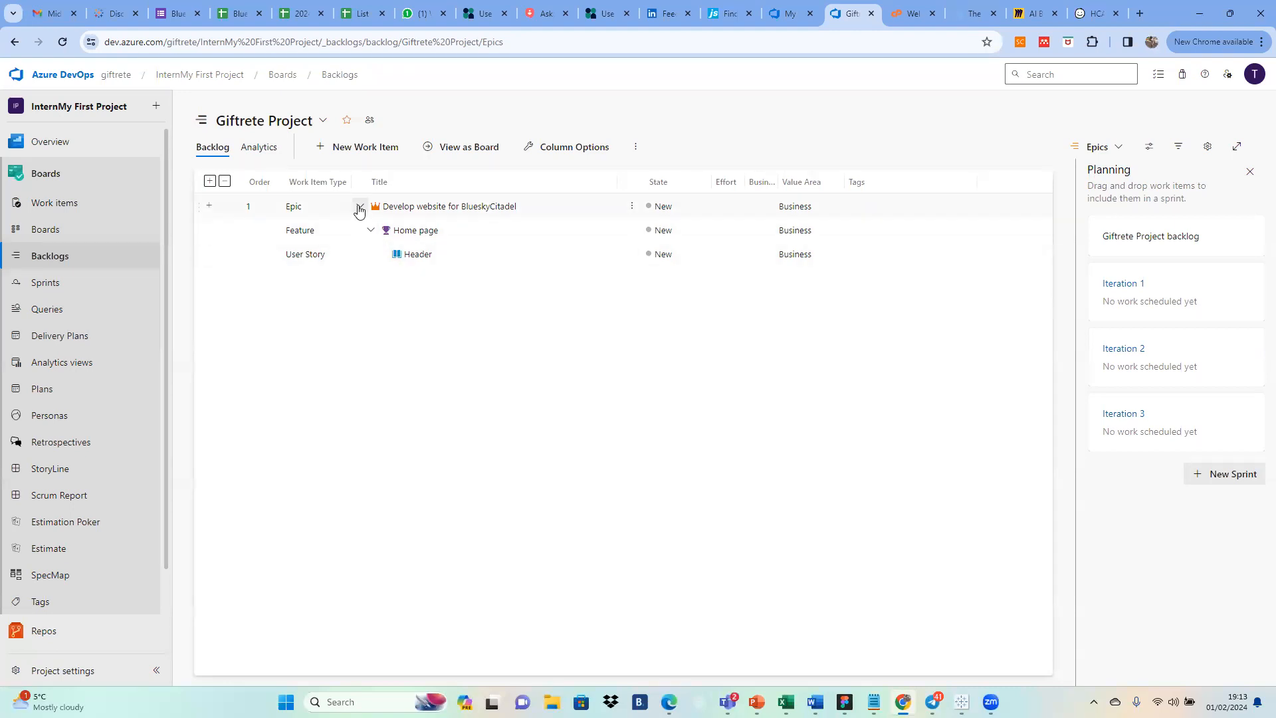
Step: Open the Header user story and enter the description template "As a", "I want to", "So that" on separate lines
left_click(417, 254)
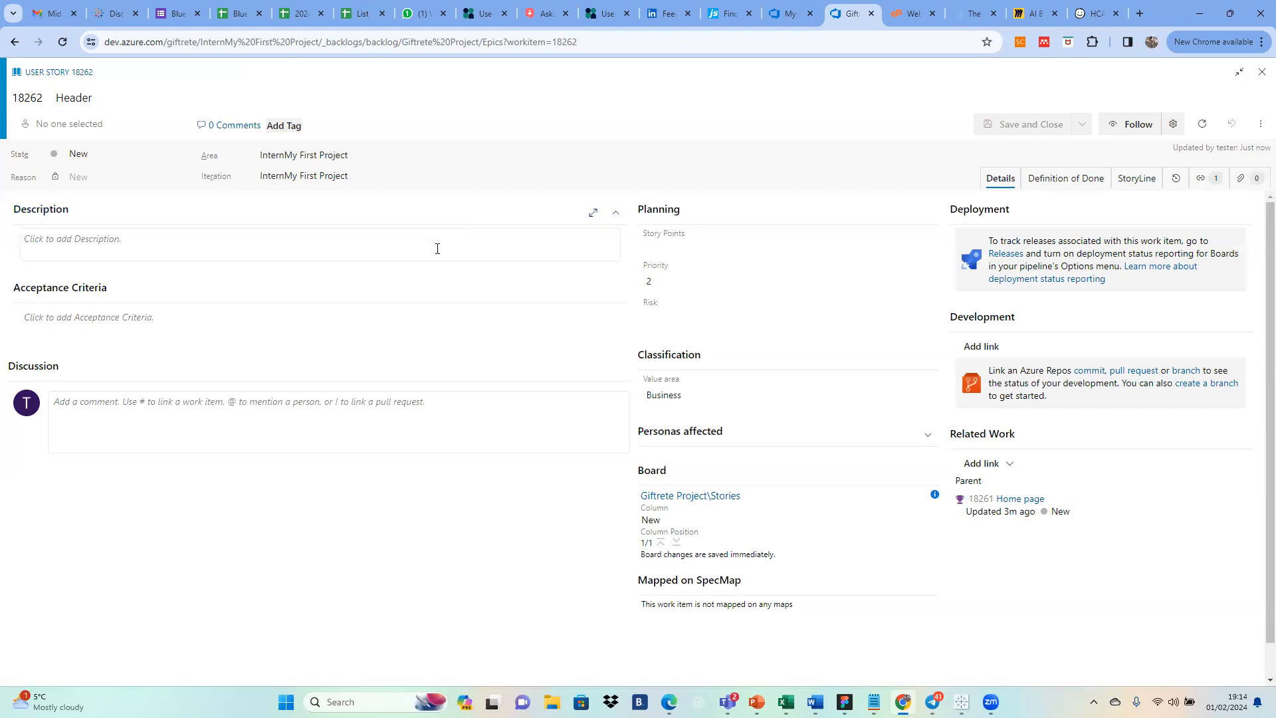
left_click(438, 248)
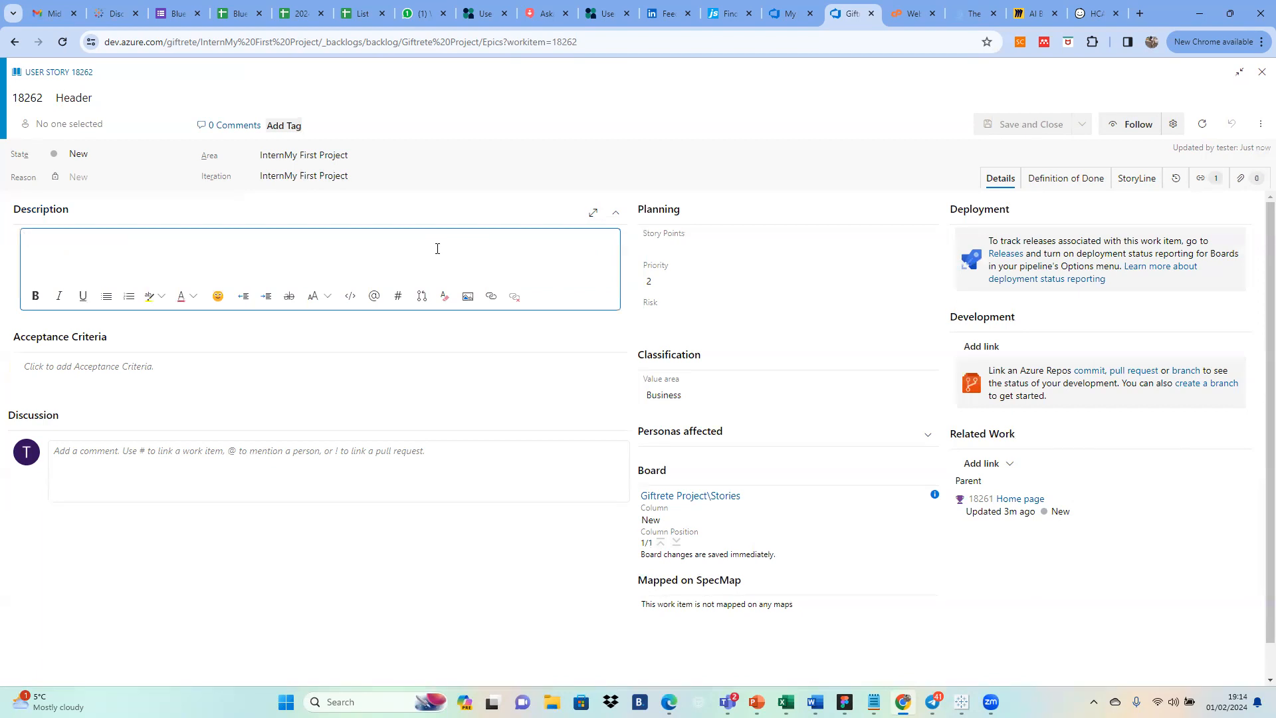
left_click(330, 365)
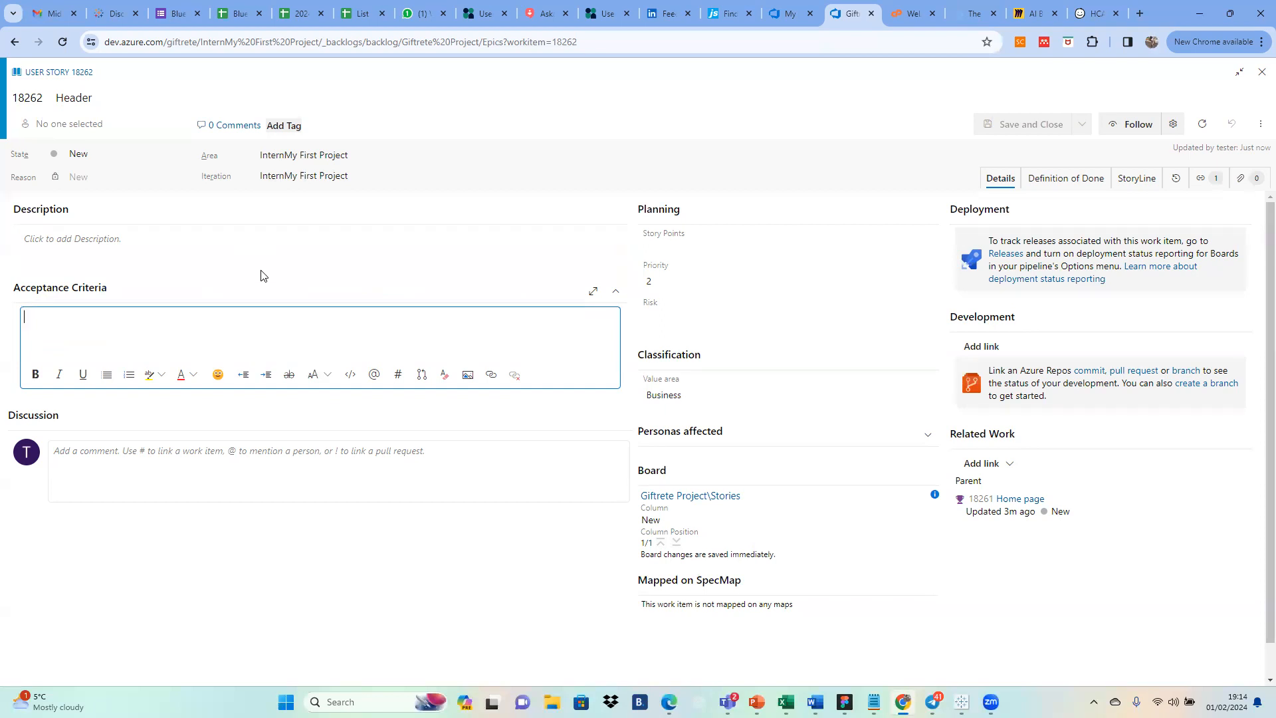
left_click(251, 240)
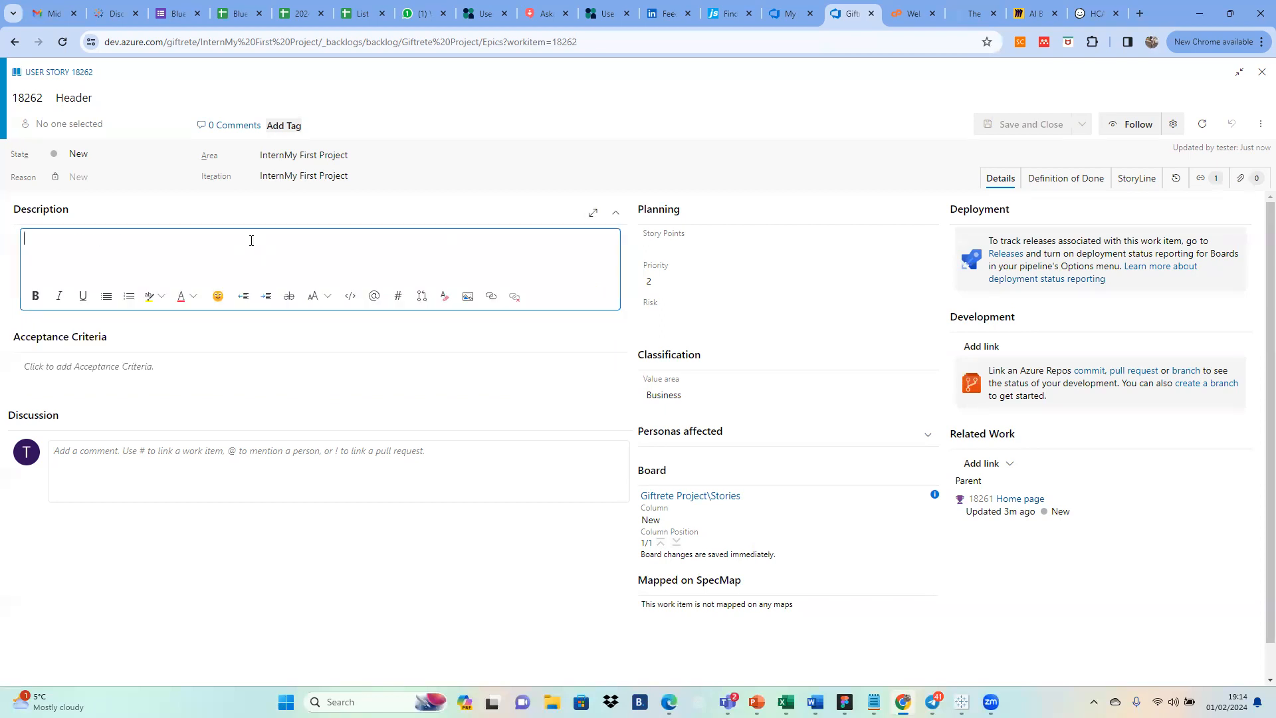
type("As a")
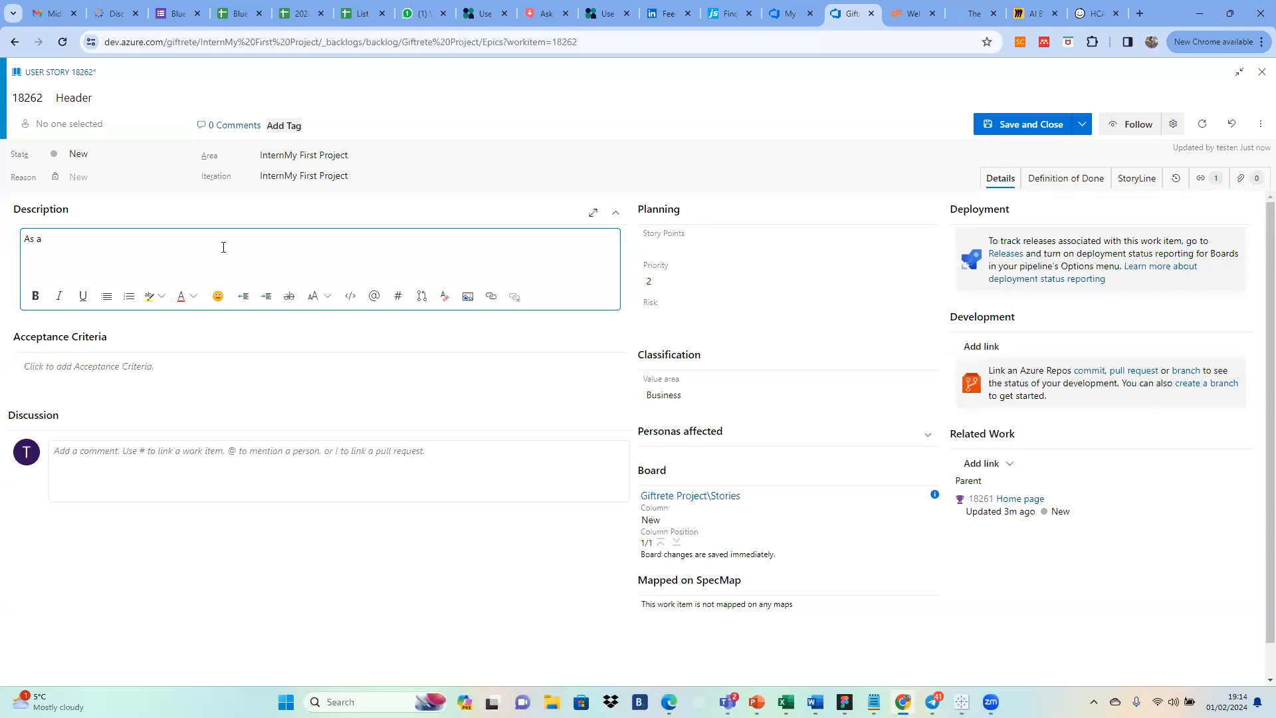
key("Return")
type("I want to")
key("Return")
type("So that")
Step: Enter the acceptance criteria template "Given I am", "When I", "Then" on separate lines
left_click(86, 369)
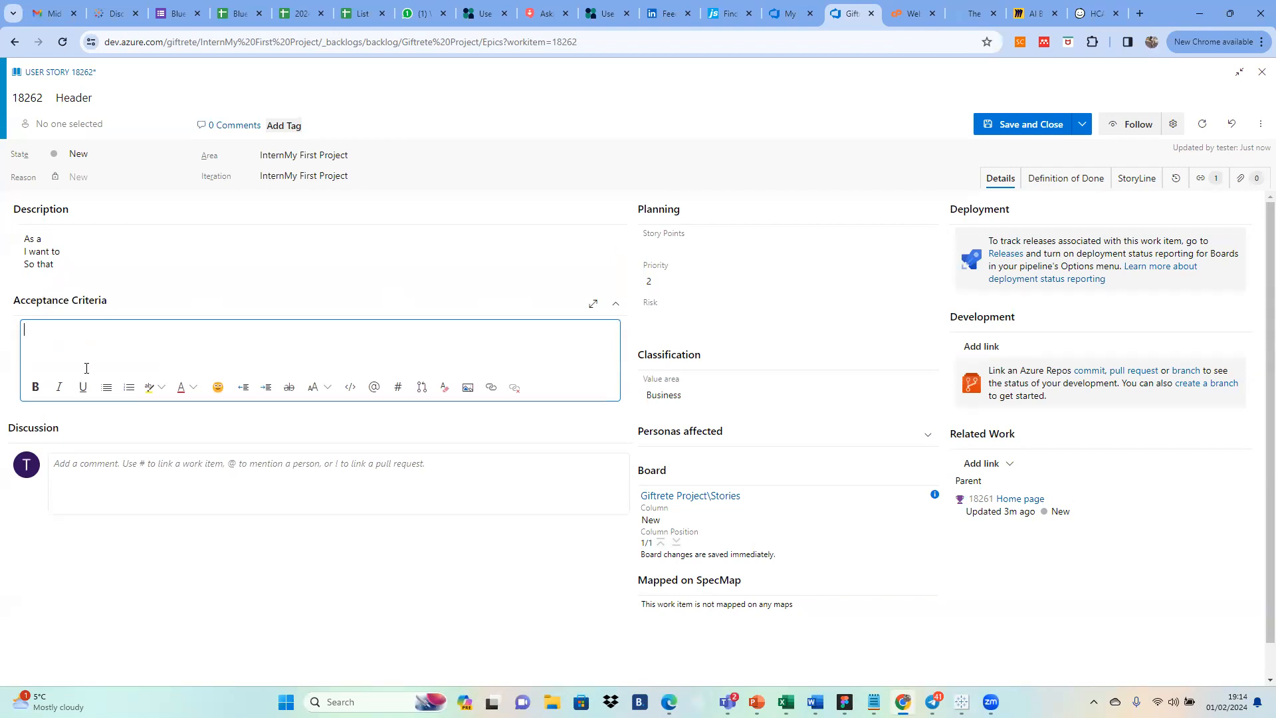
type("Gi")
type("ven")
type(" I am ")
type("When ")
type("I")
key("Return")
type("Then")
Step: Insert the lines "And I", "And" and "And" between the "When I" and "Then" lines of the acceptance criteria
left_click(58, 339)
key("Return")
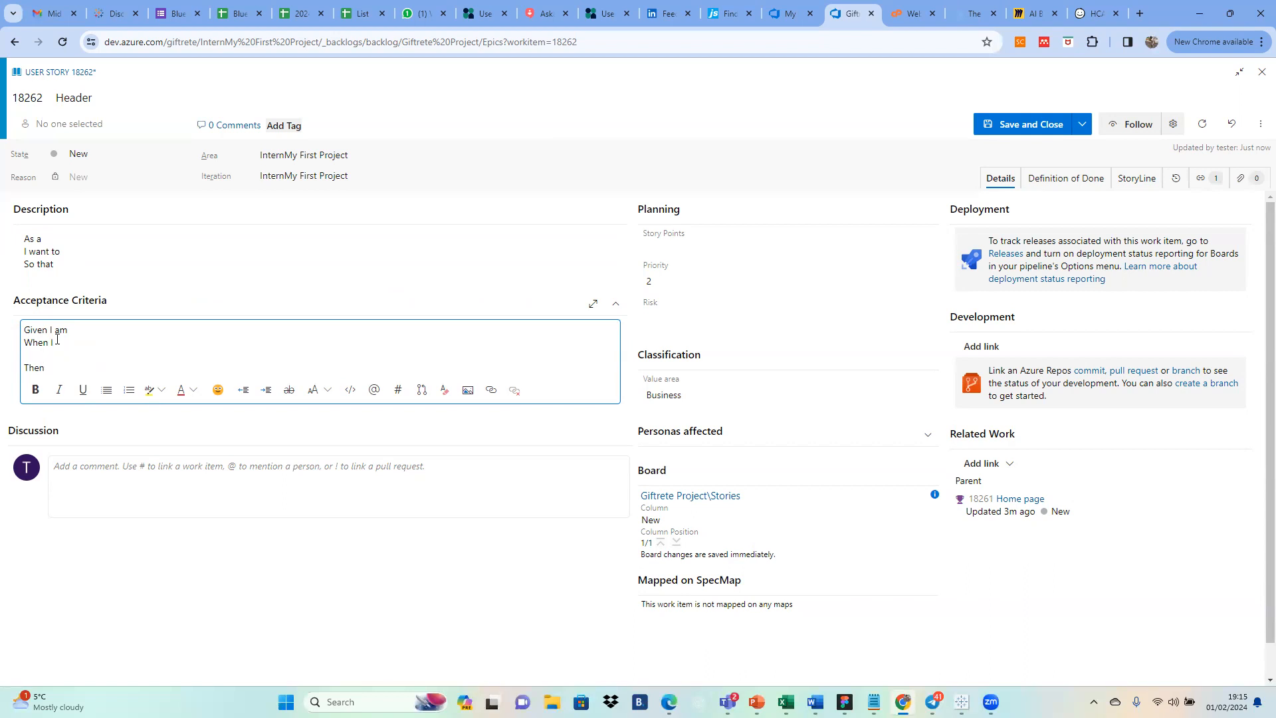
type("And I")
key("Return")
type("A")
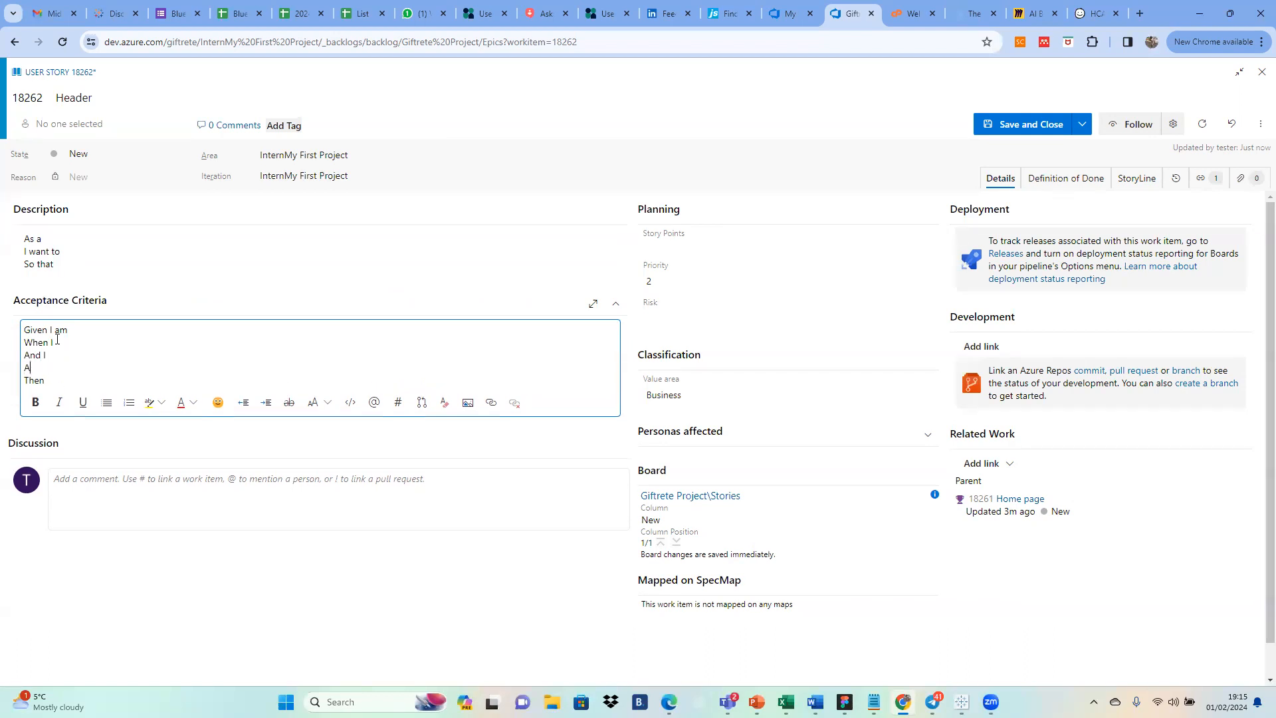
type("d")
key("Return")
type("An")
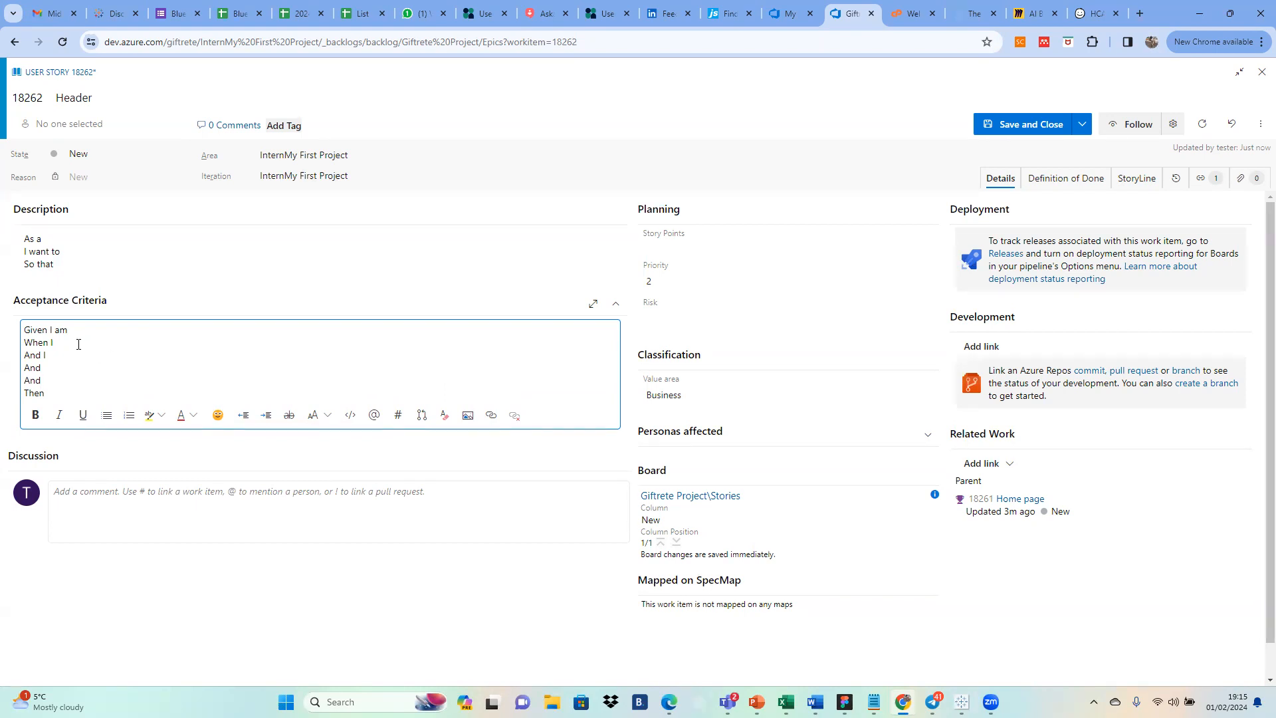
Step: In the acceptance criteria, replace "When I" on the second line with "And" and the last "And" before "Then" with "When"
left_click(47, 380)
left_click_drag(58, 342, 25, 342)
type("And")
left_click_drag(41, 356, 19, 384)
type("When")
Step: Paste the copied wireframe image into the acceptance criteria, a few blank lines below "Then"
left_click(50, 398)
key("Return")
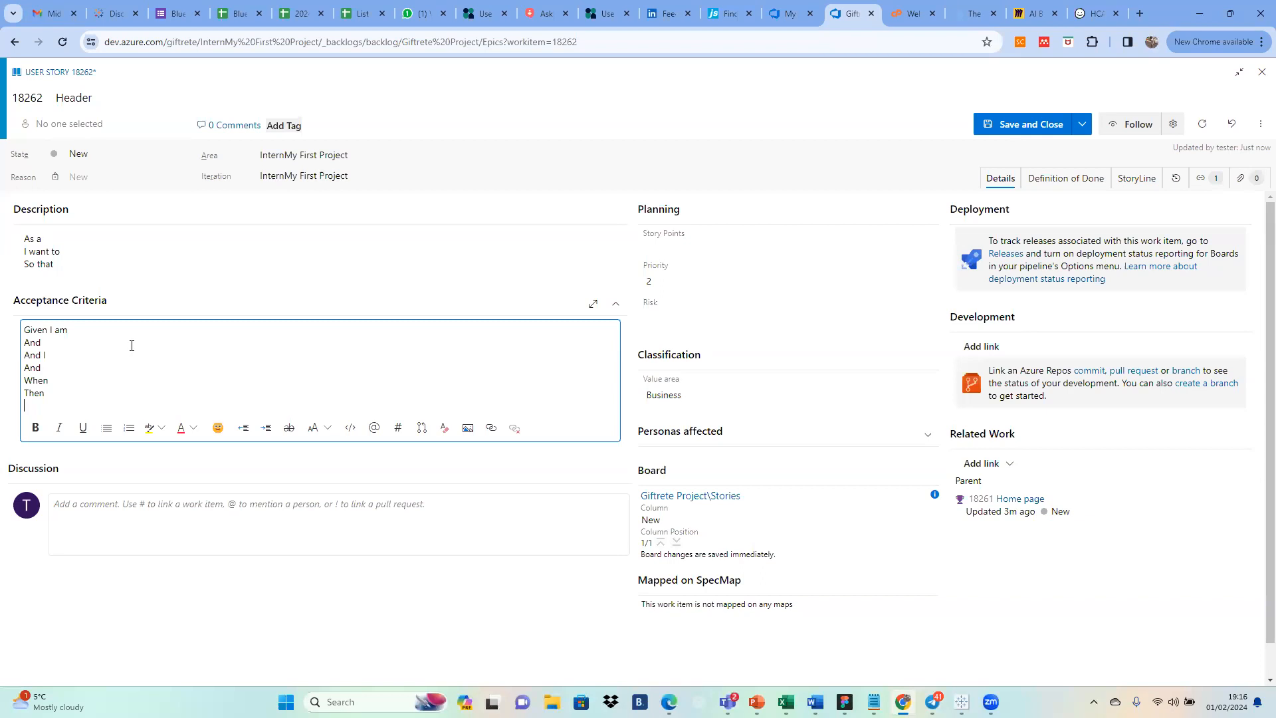
key("Return")
key("Return")
key("Return")
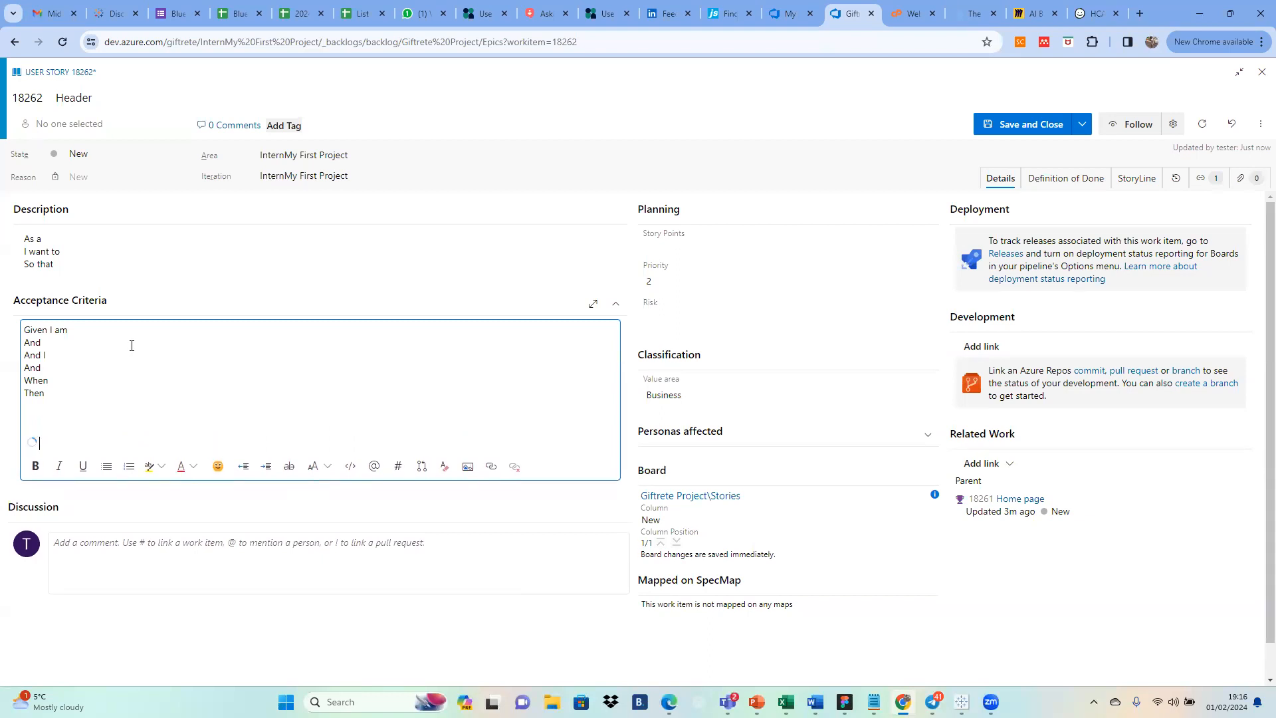
key("ctrl+v")
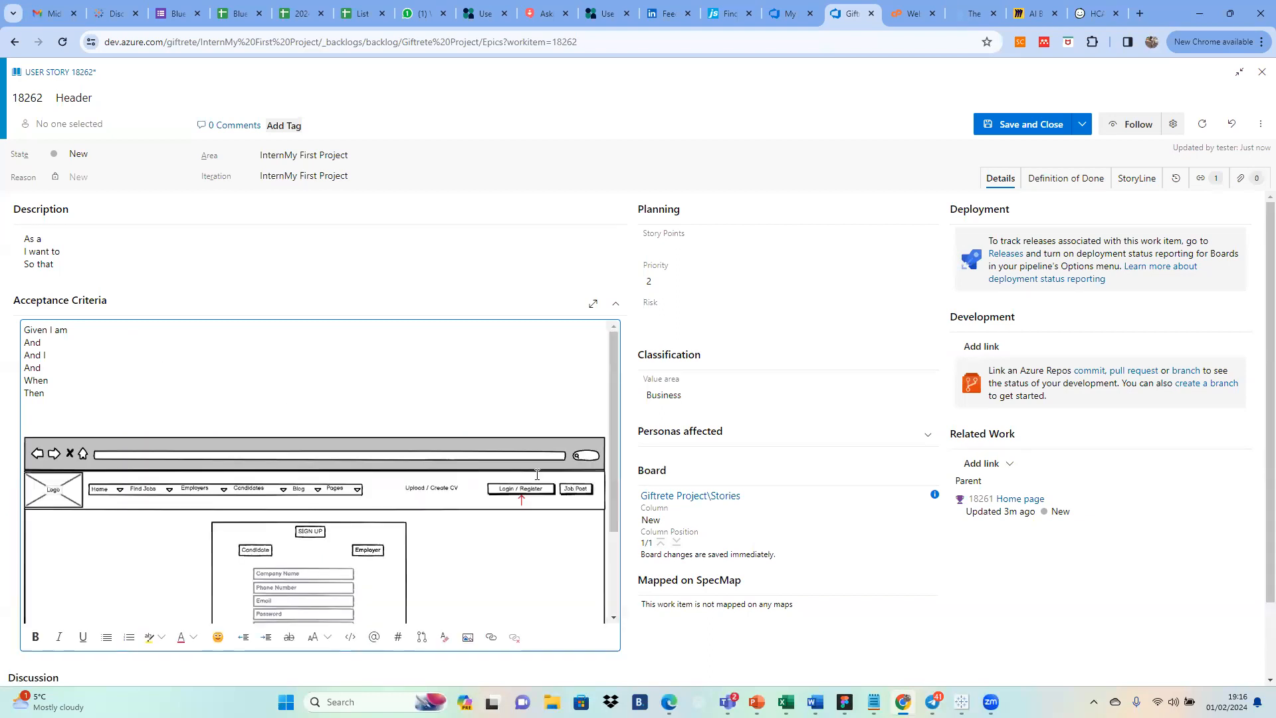
Step: Enter the heading "Acceptance criteria" in the blank space between the "Then" line and the wireframe image
left_click_drag(618, 462, 628, 423)
left_click(59, 413)
key("Return")
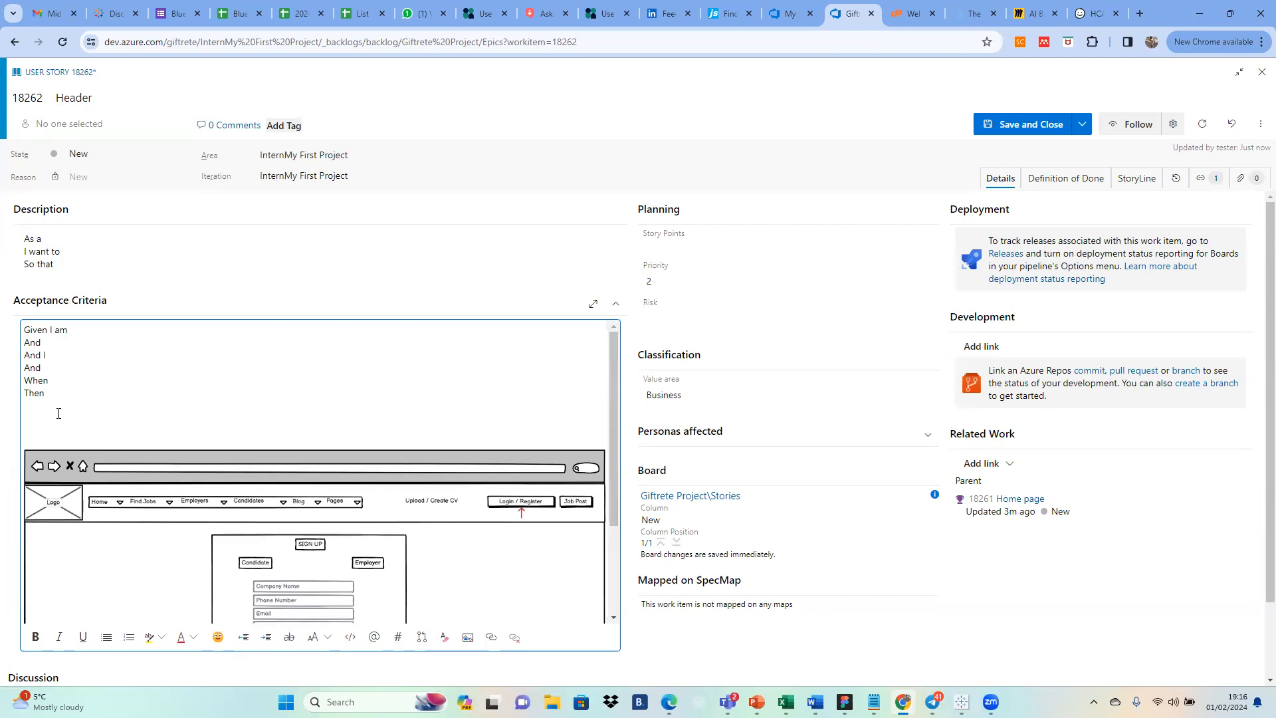
type("Acceptance criteria")
left_click_drag(105, 429, 11, 430)
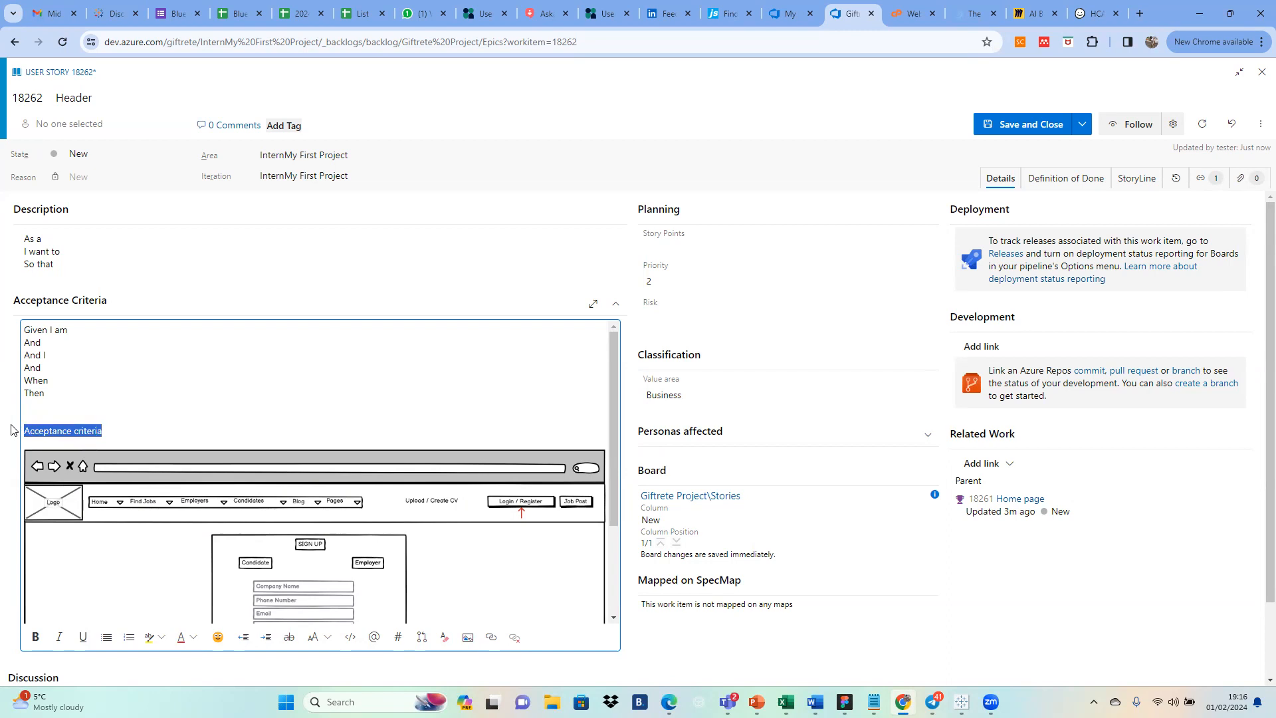
key("ctrl+d")
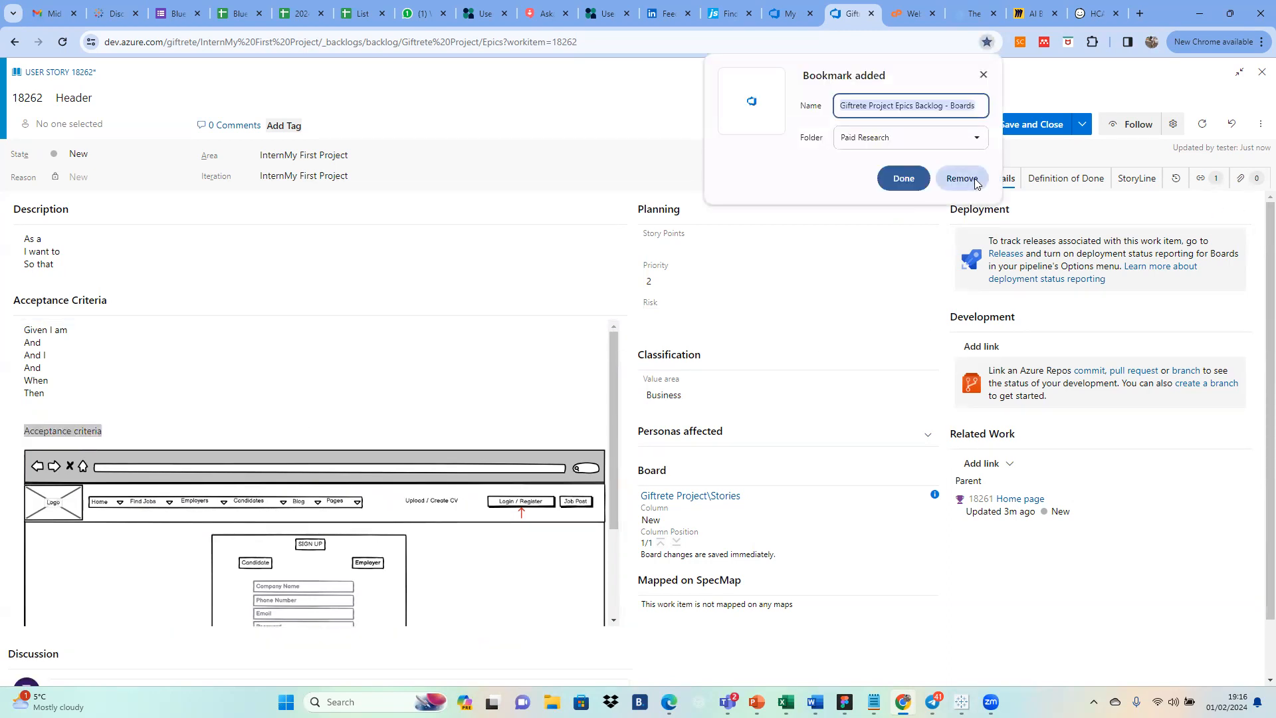
left_click(984, 75)
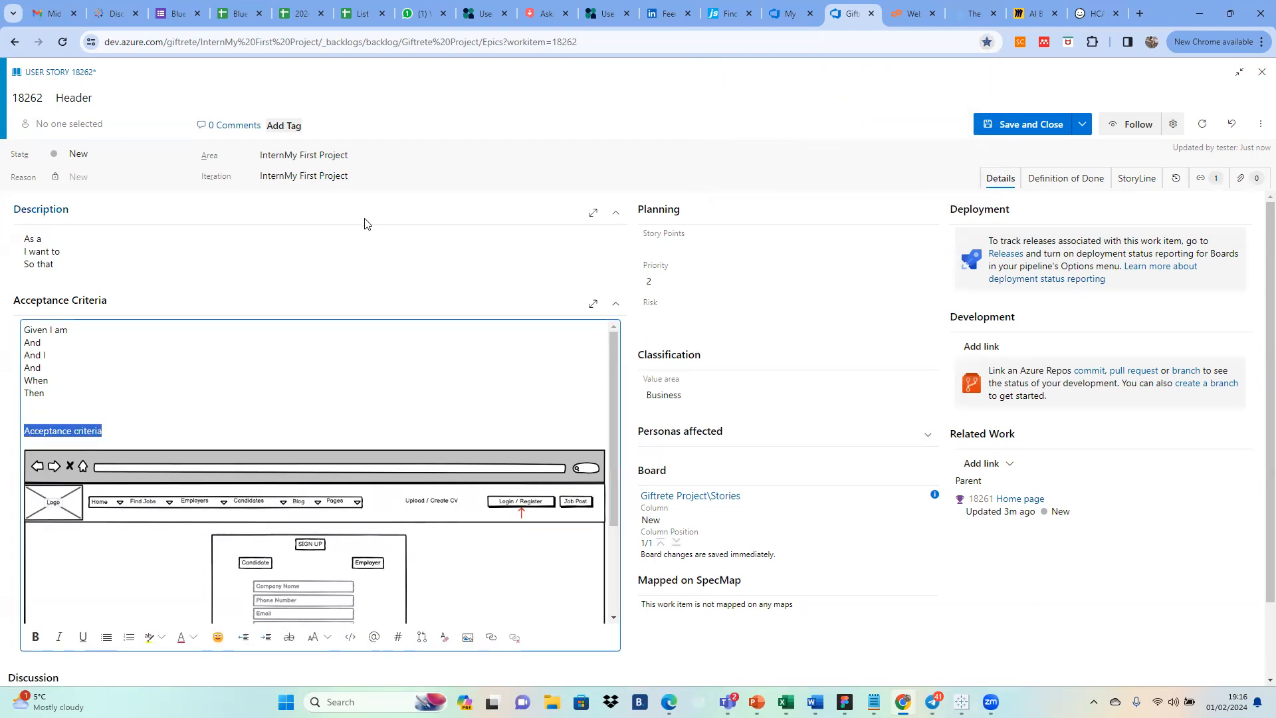
Step: Replace the heading below the criteria lines with "Additional Information", make it bold and add an empty line beneath it
left_click_drag(111, 430, 15, 439)
type("Additi")
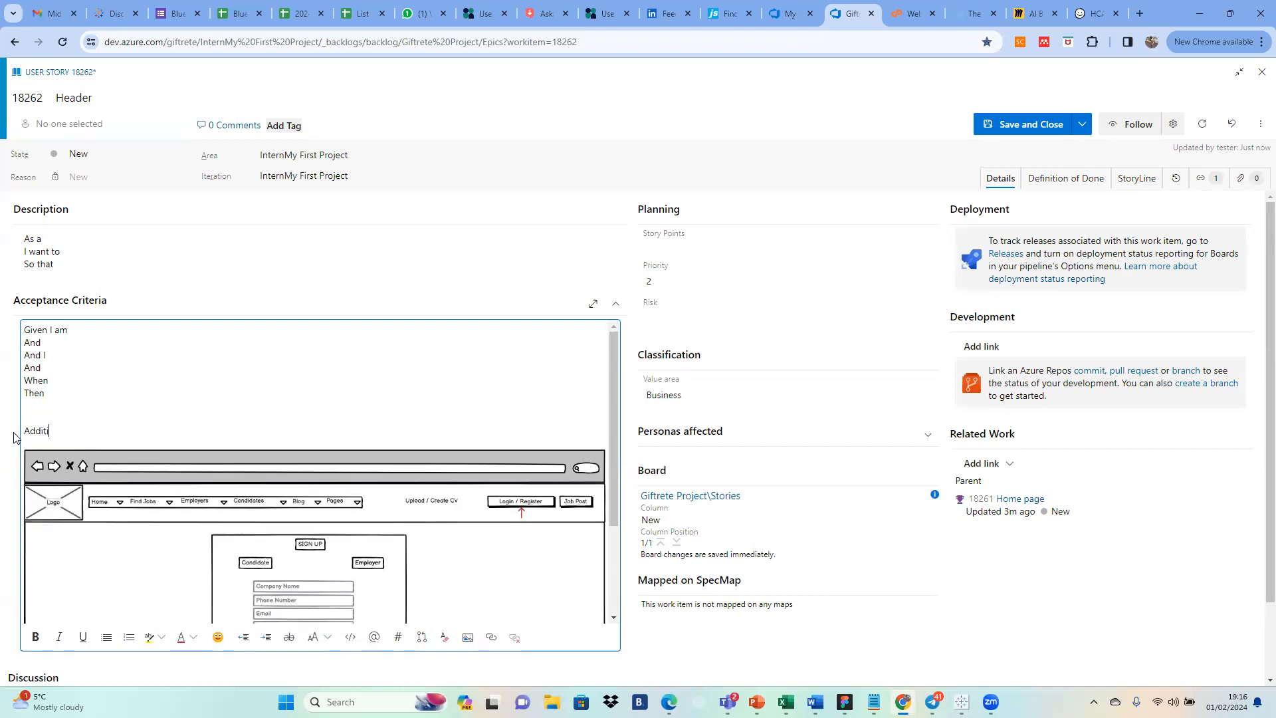
type("onal Information")
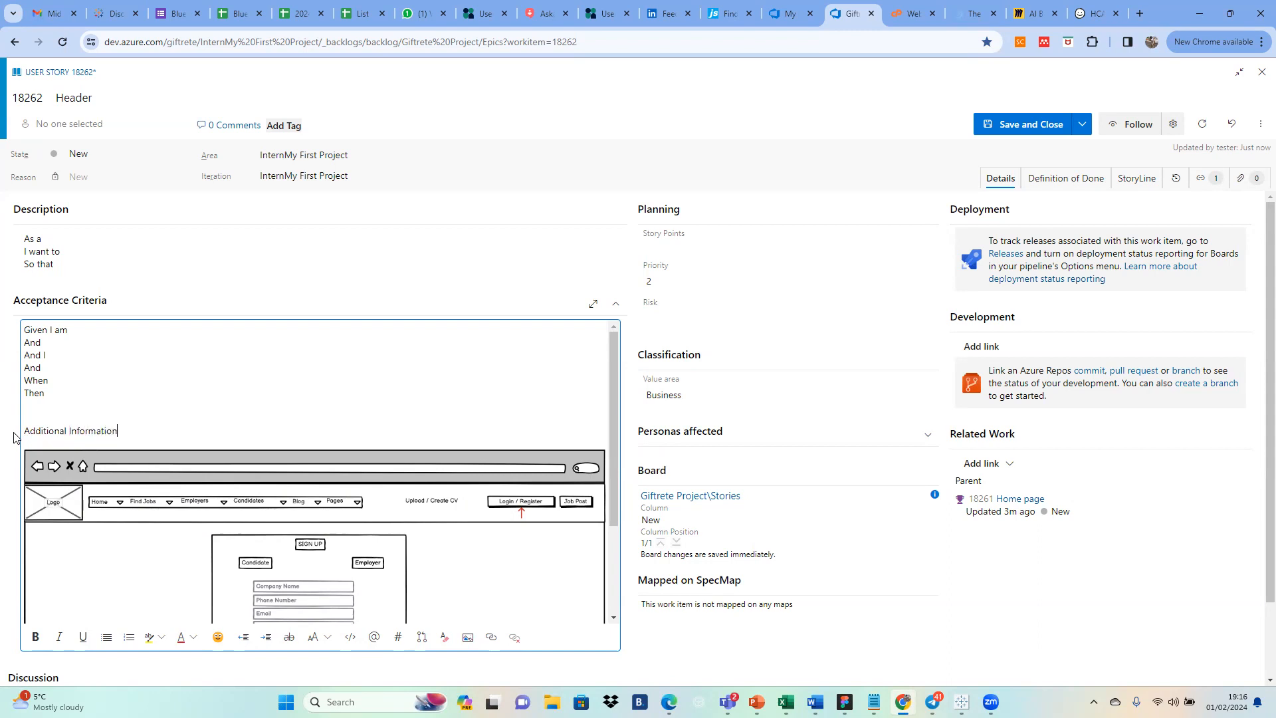
left_click_drag(113, 431, 26, 430)
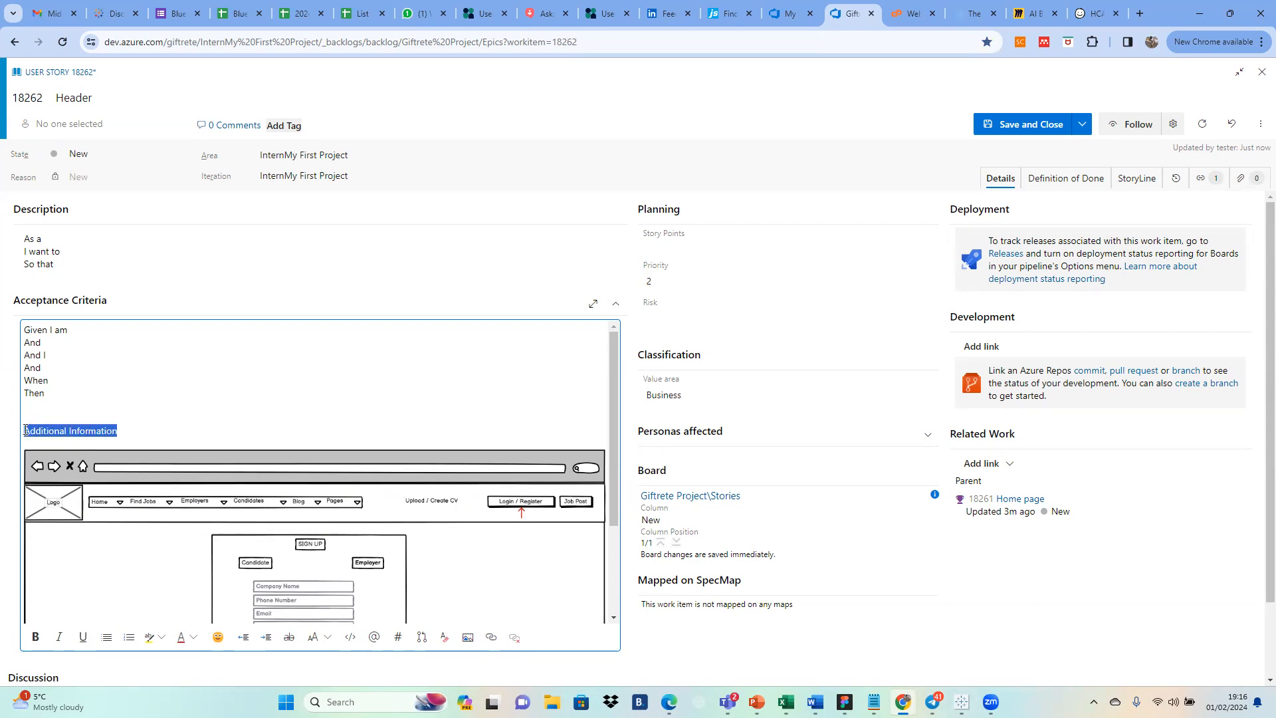
key("ctrl+b")
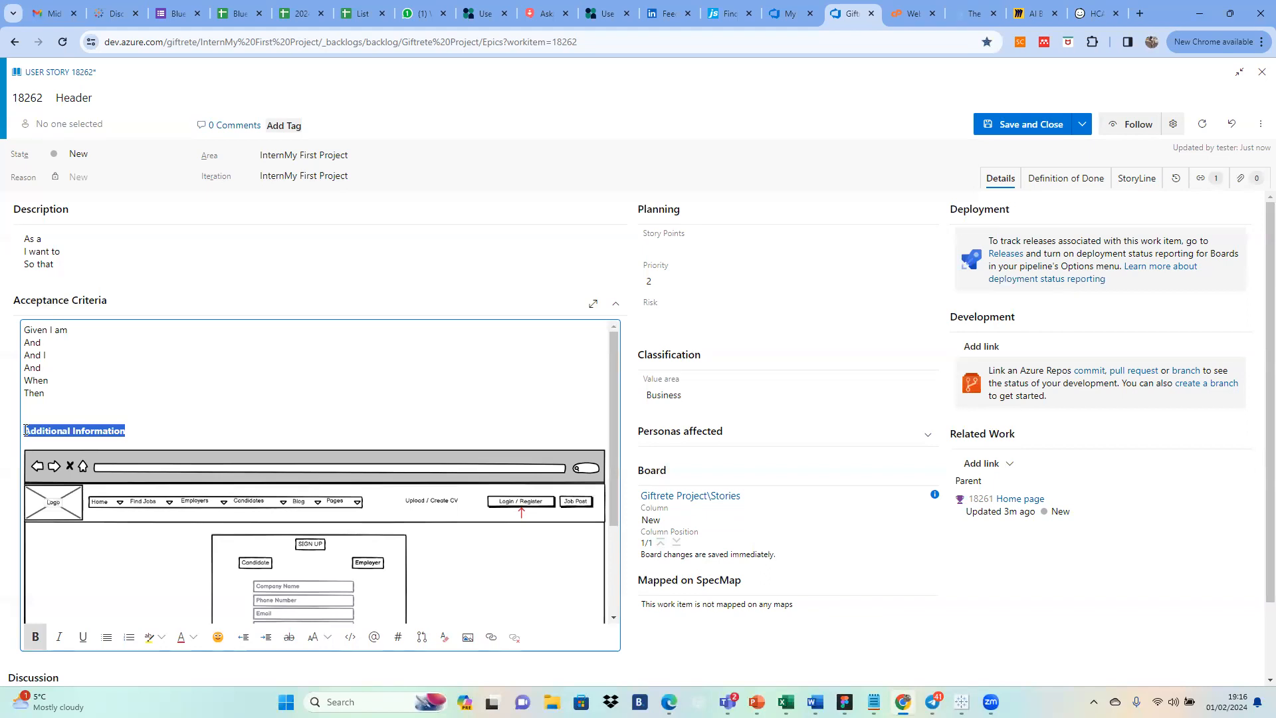
key("Return")
key("ctrl+z")
left_click(141, 430)
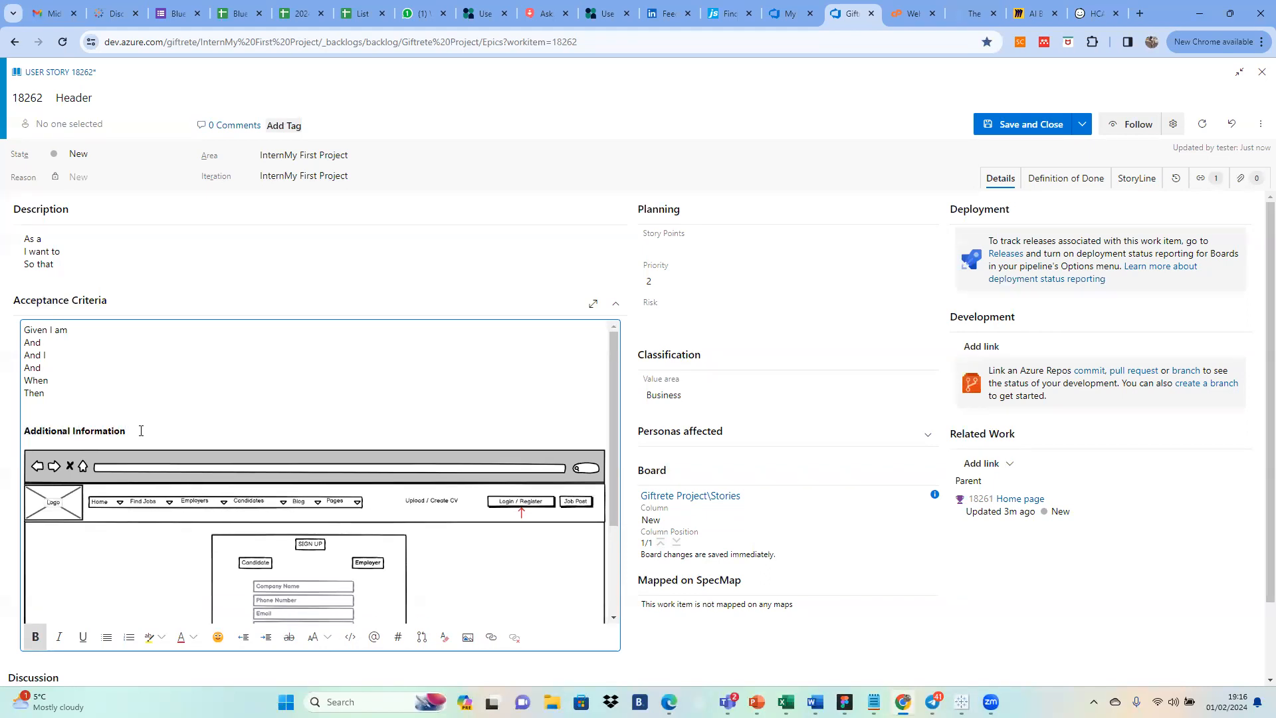
key("Return")
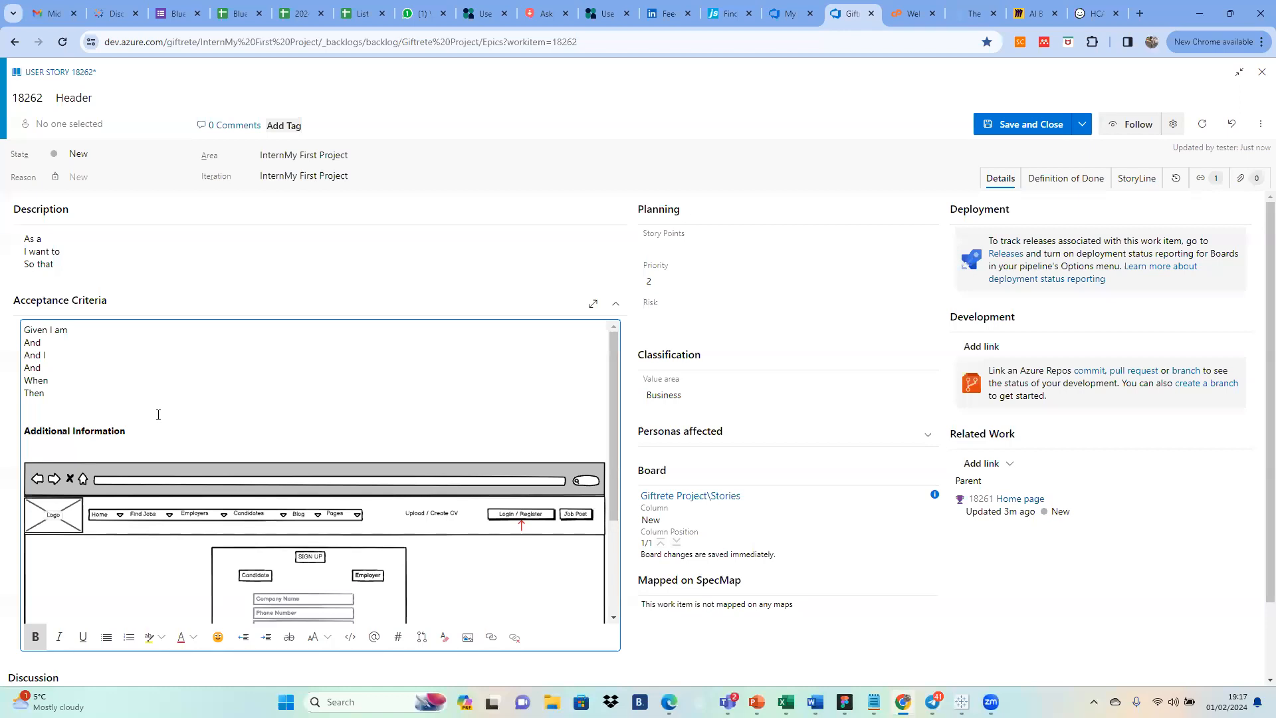
left_click_drag(133, 429, 22, 436)
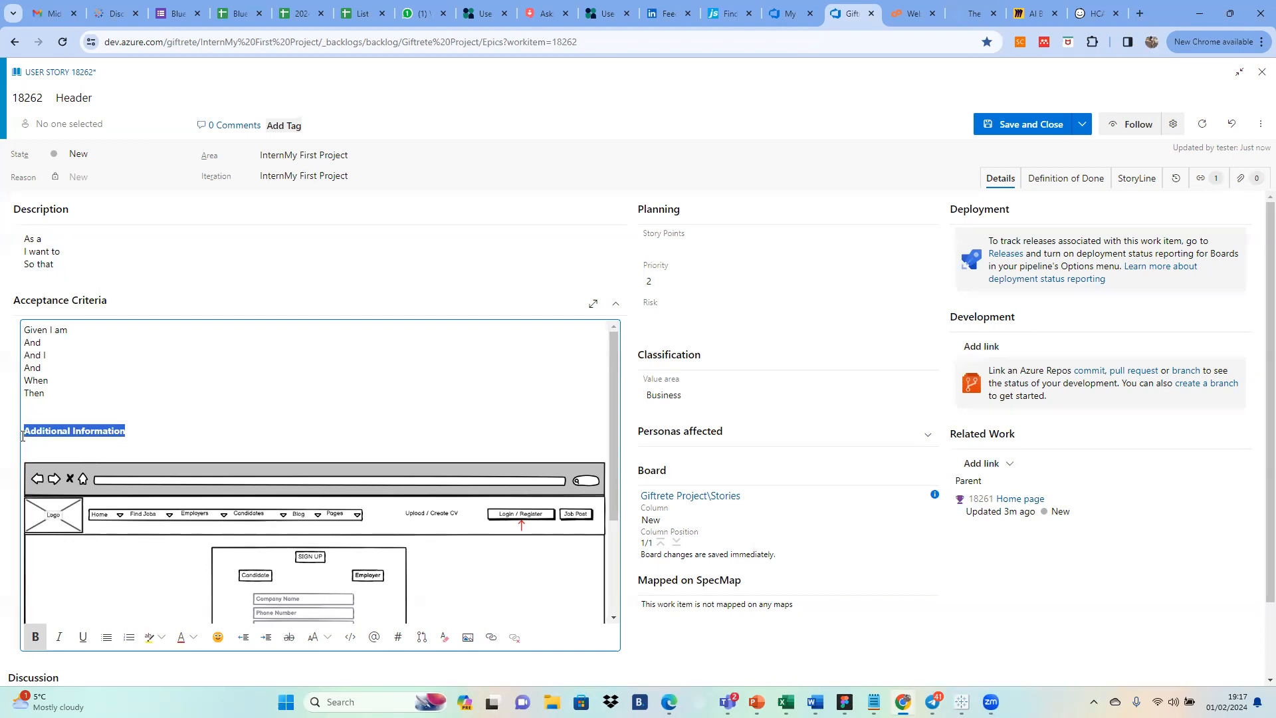
left_click(1242, 179)
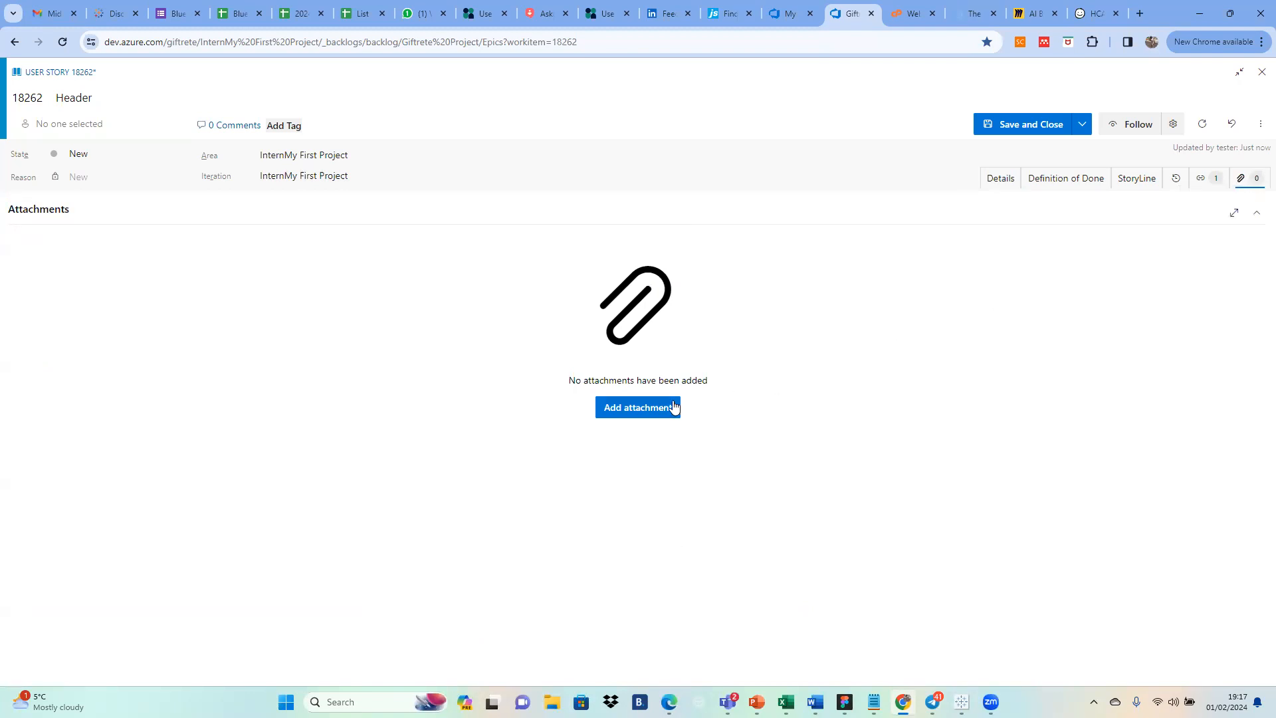
left_click(636, 410)
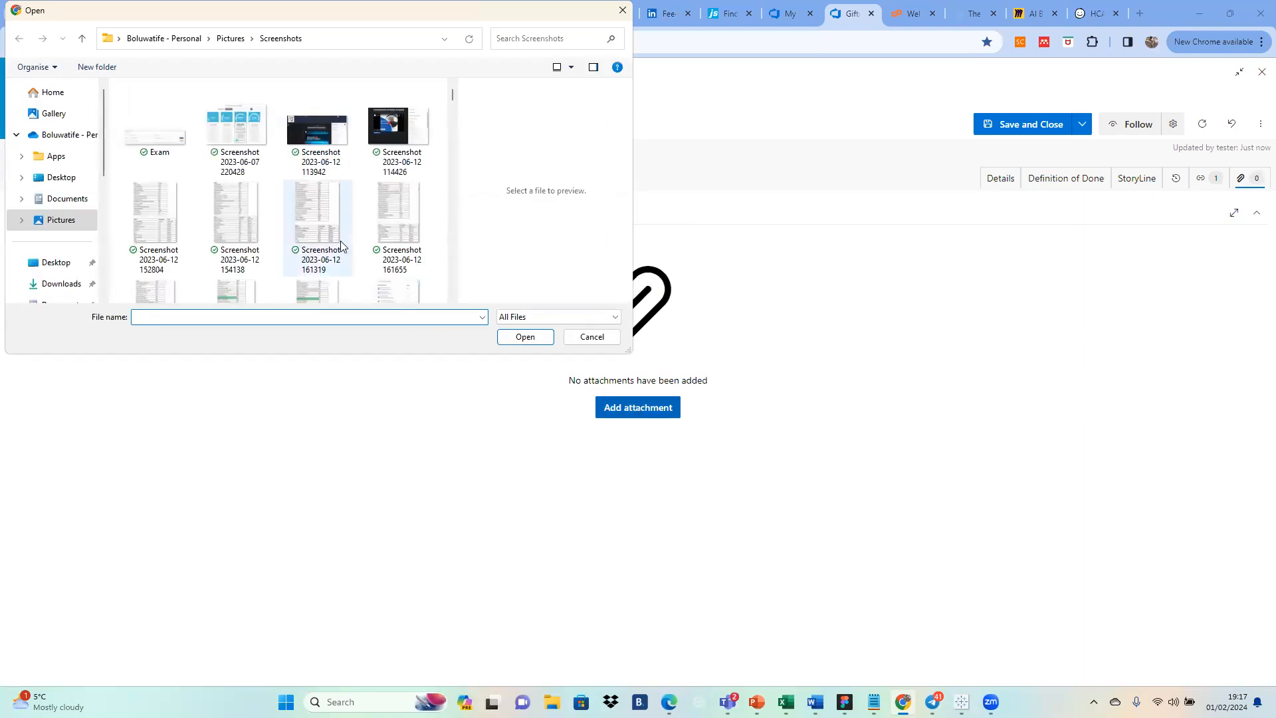
left_click(599, 339)
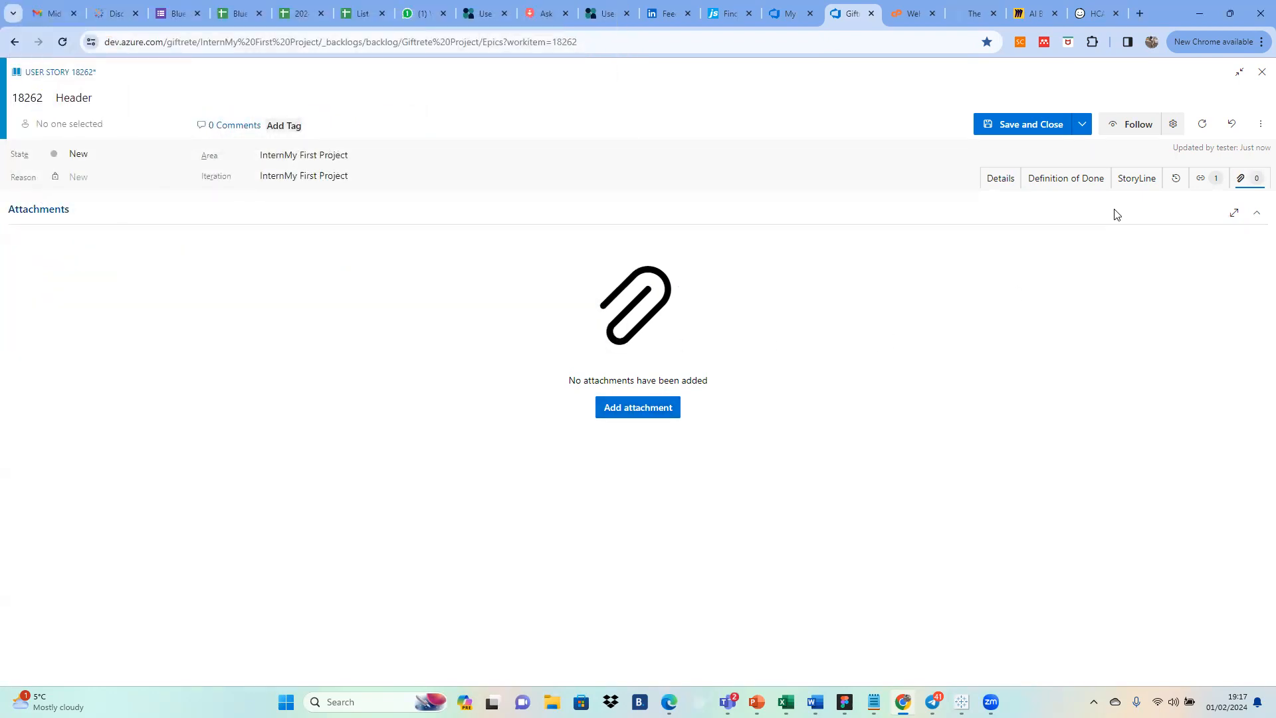
left_click(998, 183)
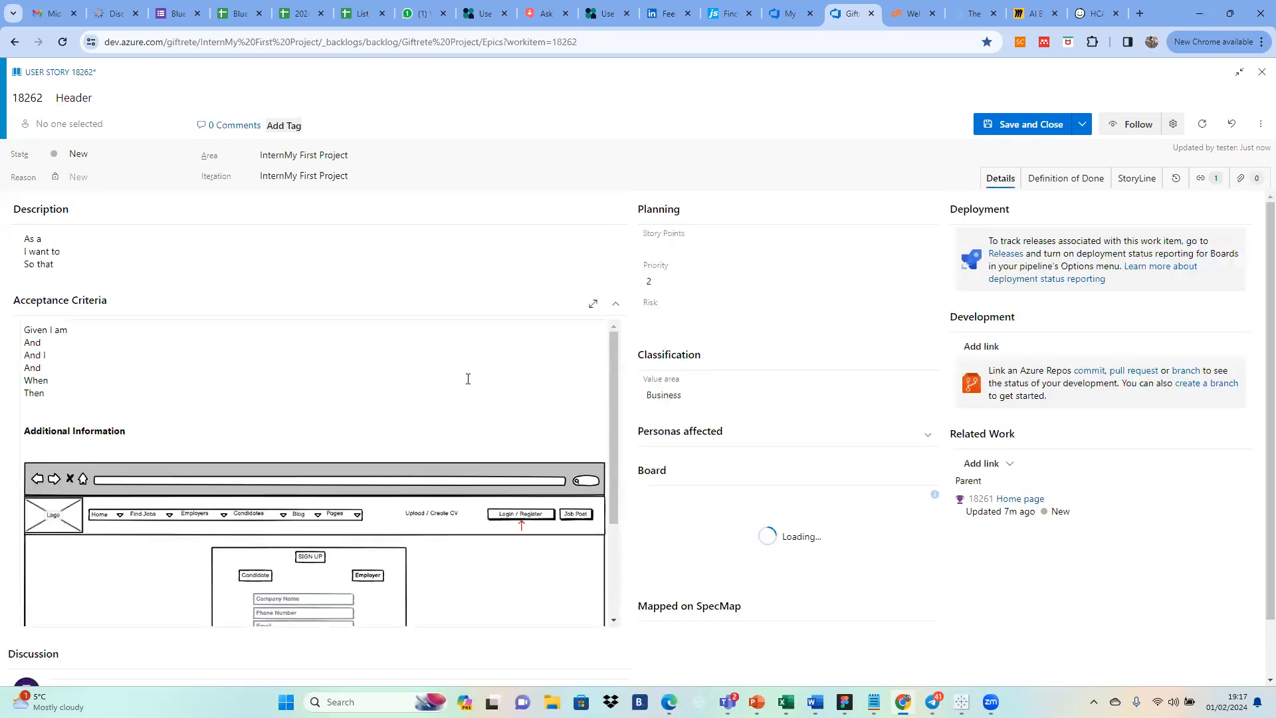
Step: Enter "Please refer to the attachment" on the line beneath the "Additional Information" heading
left_click(131, 437)
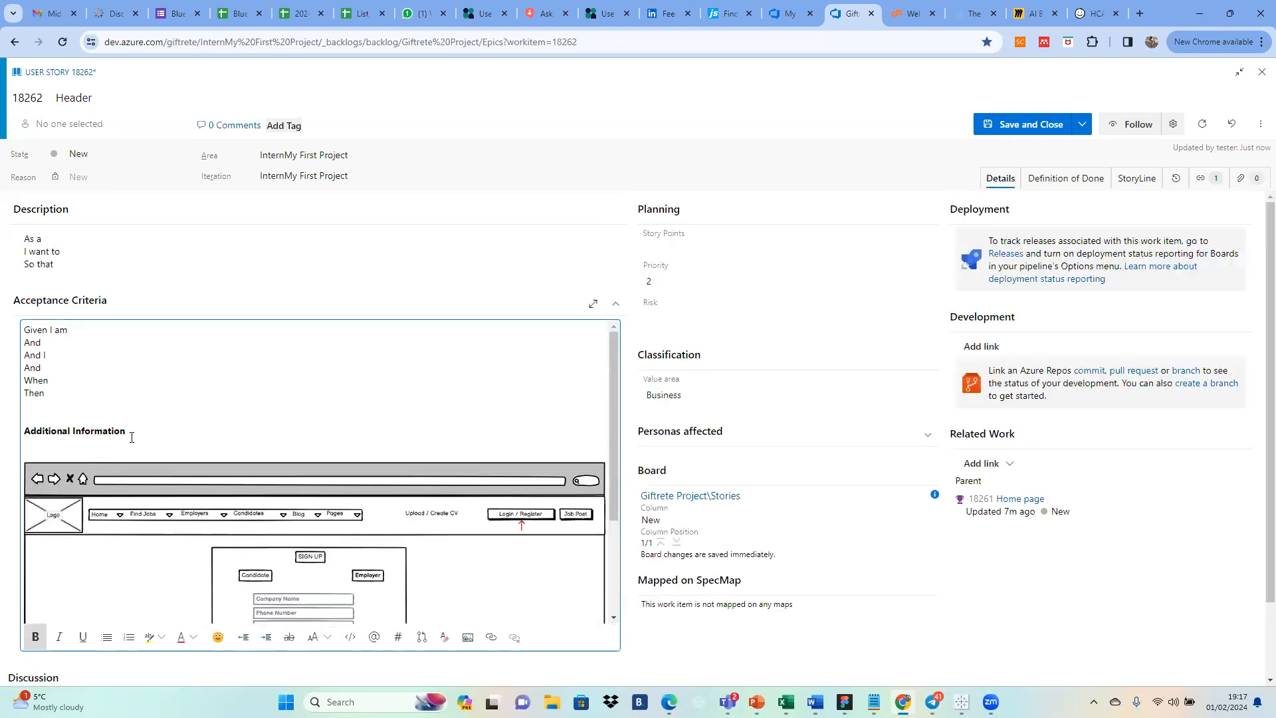
type("Please refer to the a")
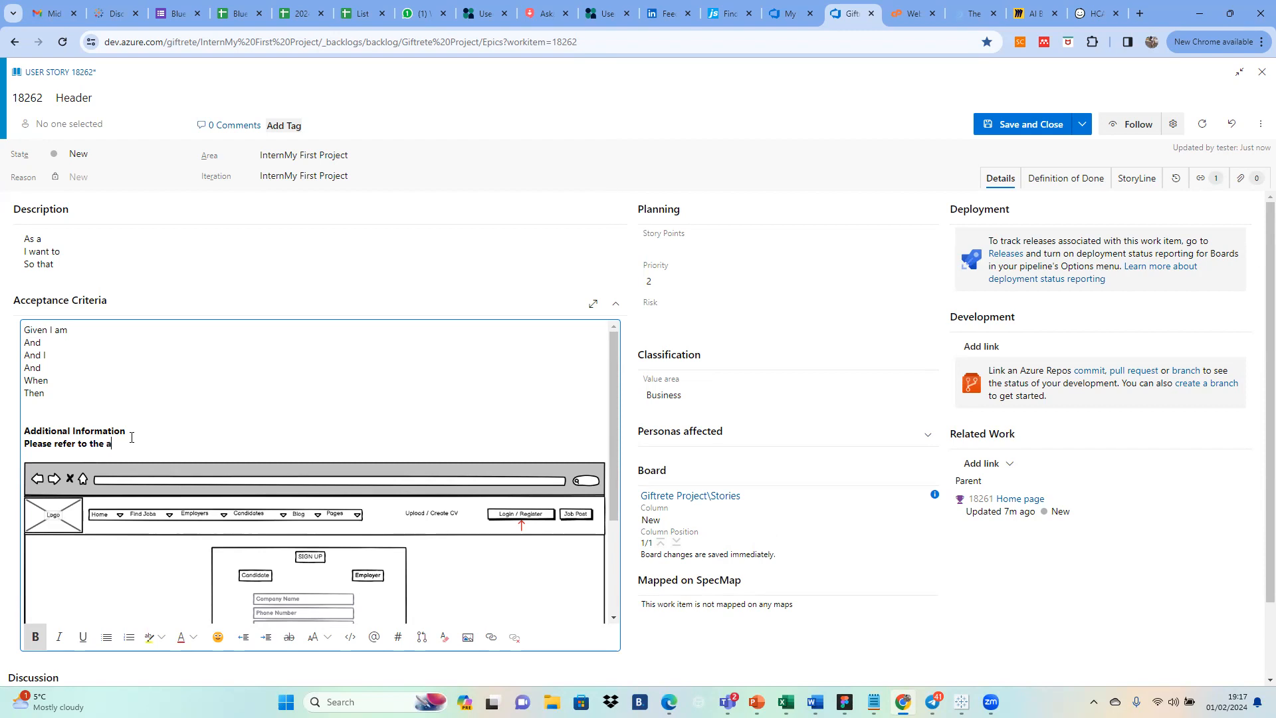
type("ttachment")
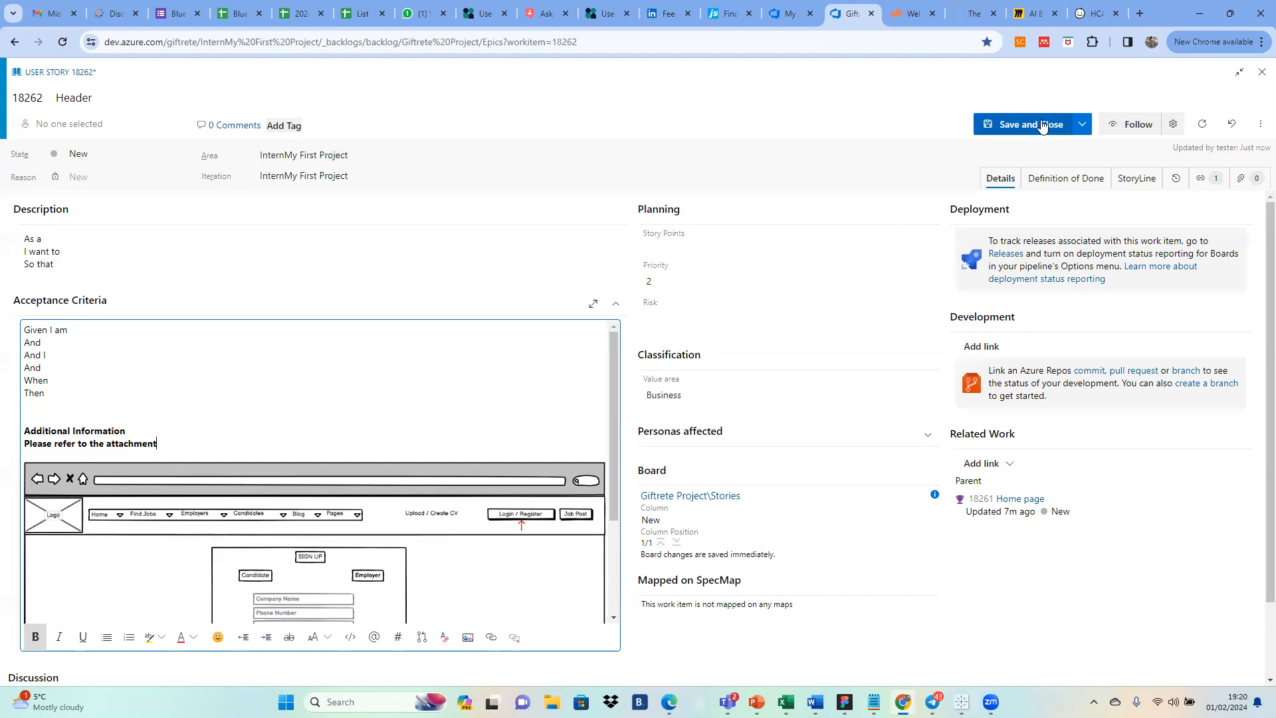
Step: Delete the pasted wireframe image from the acceptance criteria
left_click(461, 484)
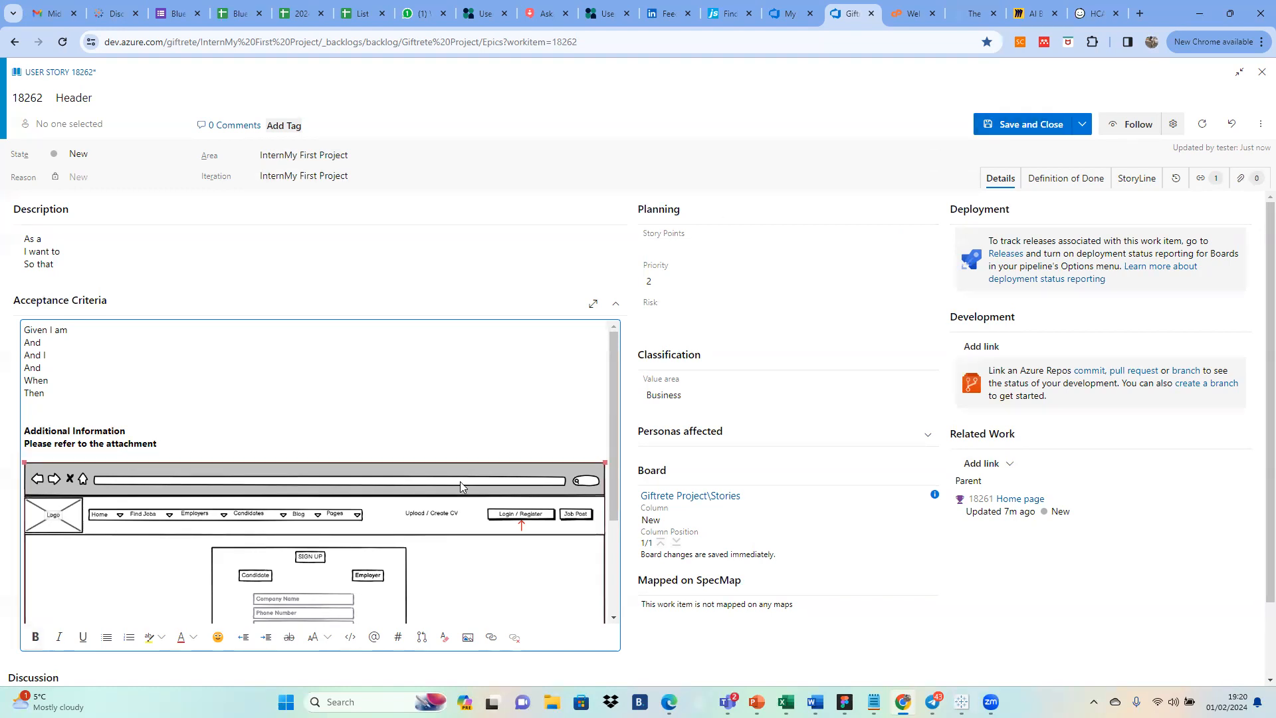
key("Delete")
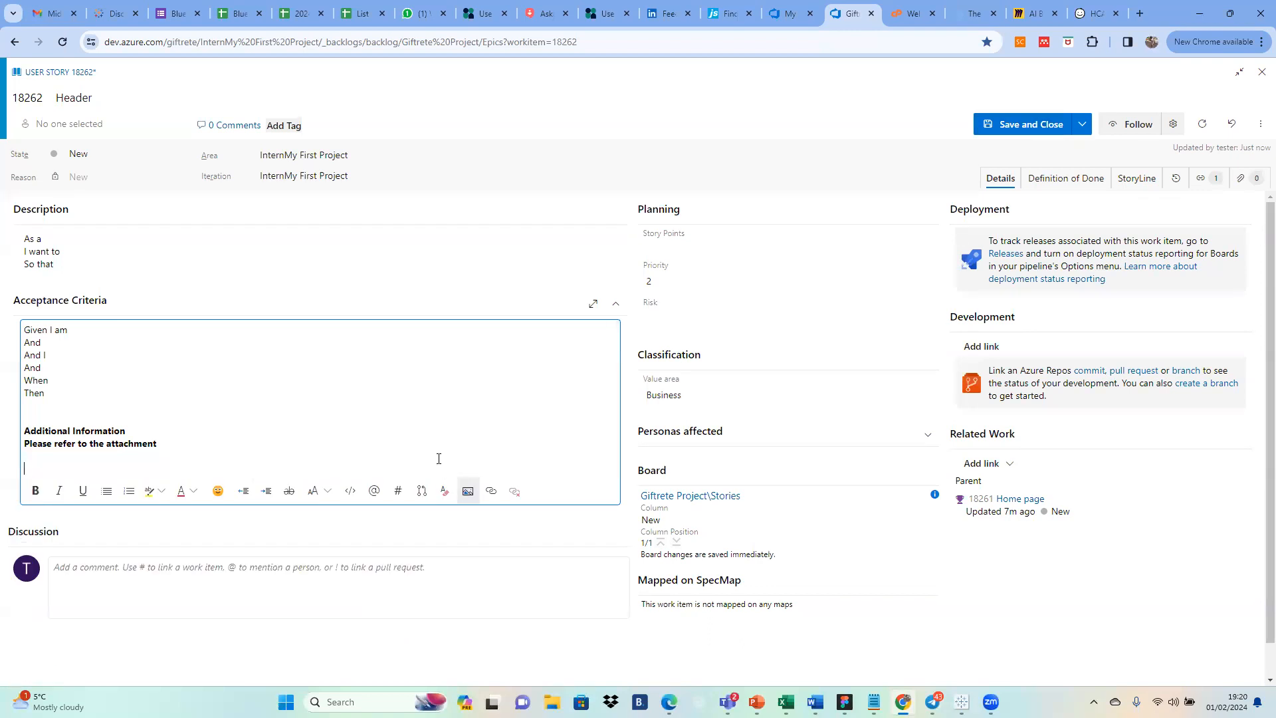
left_click(658, 209)
left_click(950, 176)
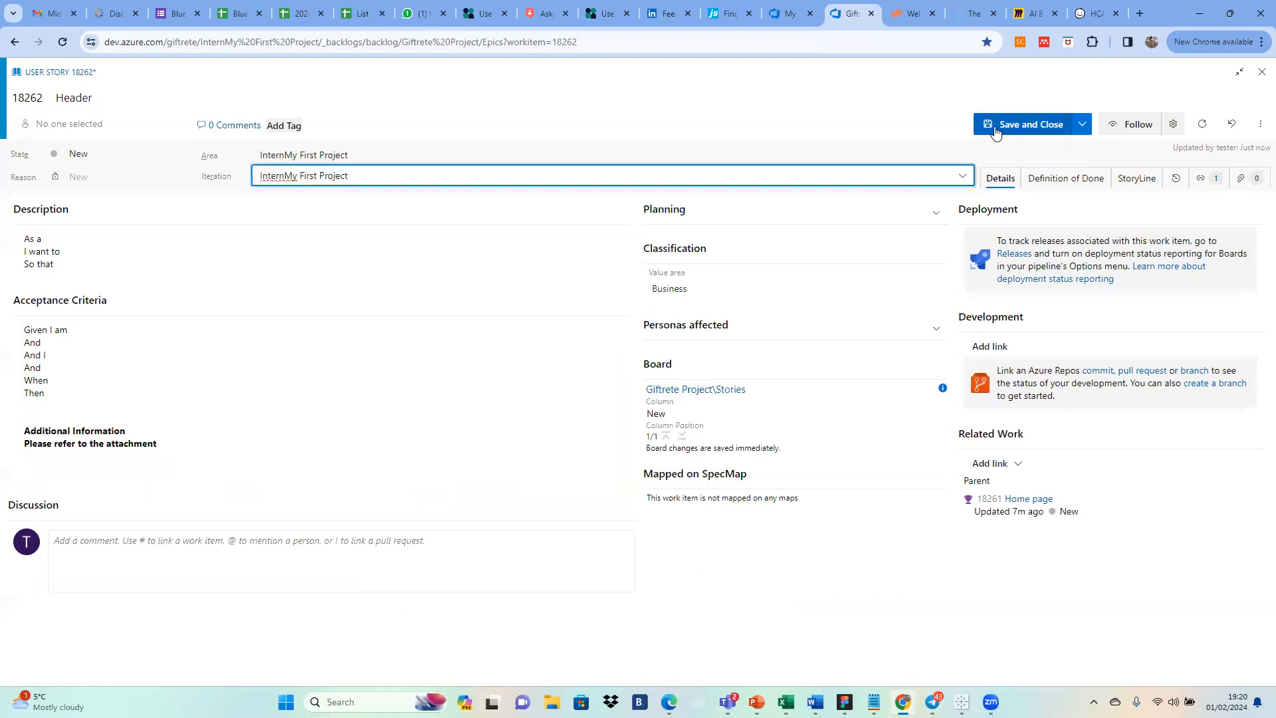
left_click(263, 461)
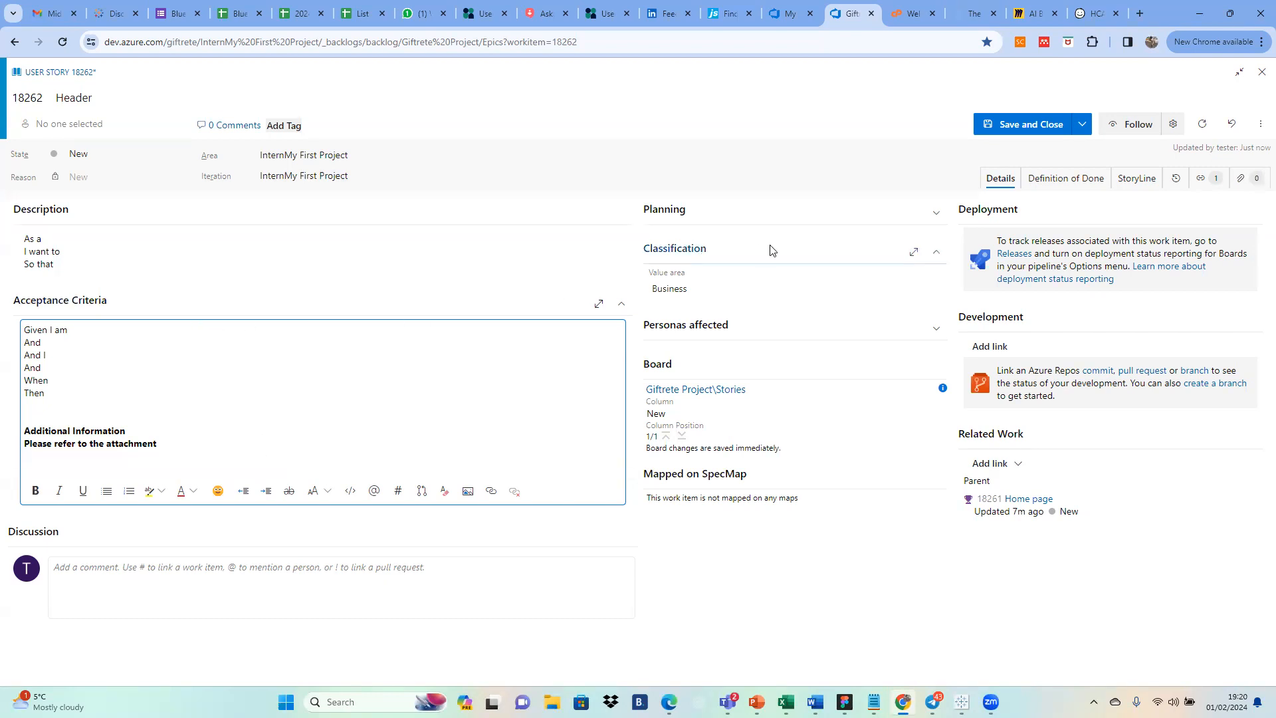
Step: Save the Header user story and close it to return to the Giftrete Project backlog
left_click(1083, 127)
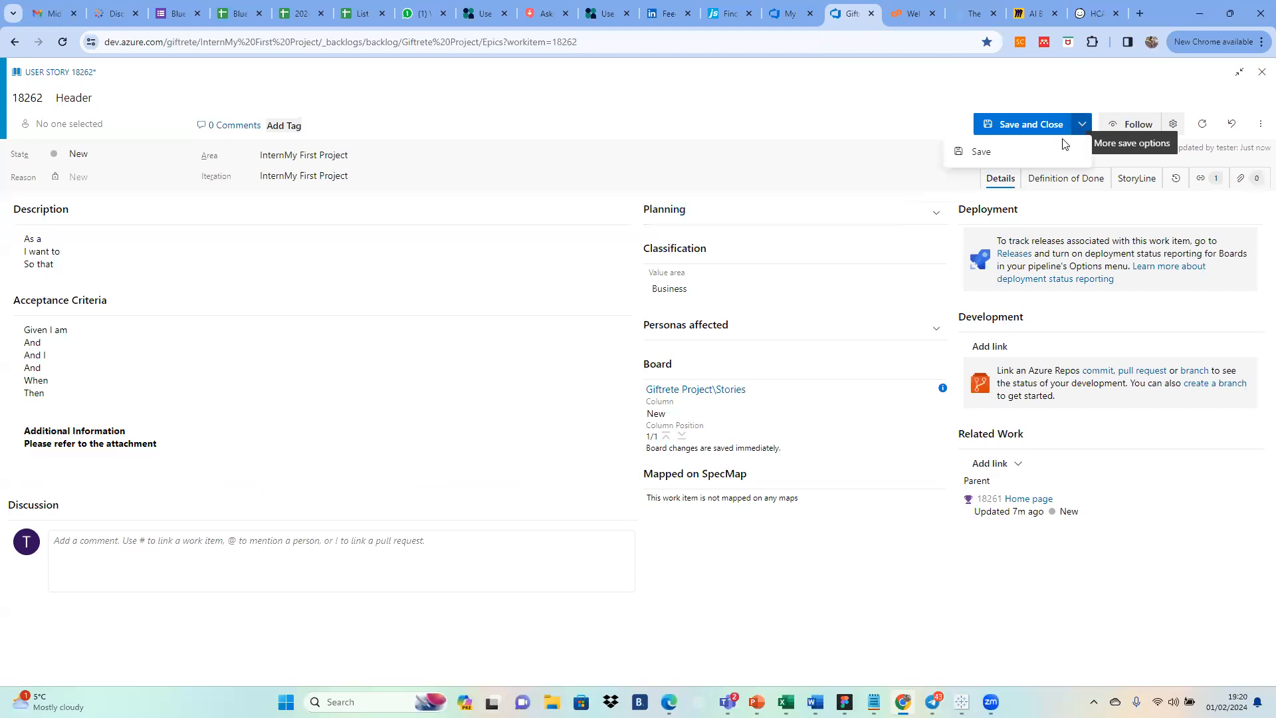
left_click(1040, 159)
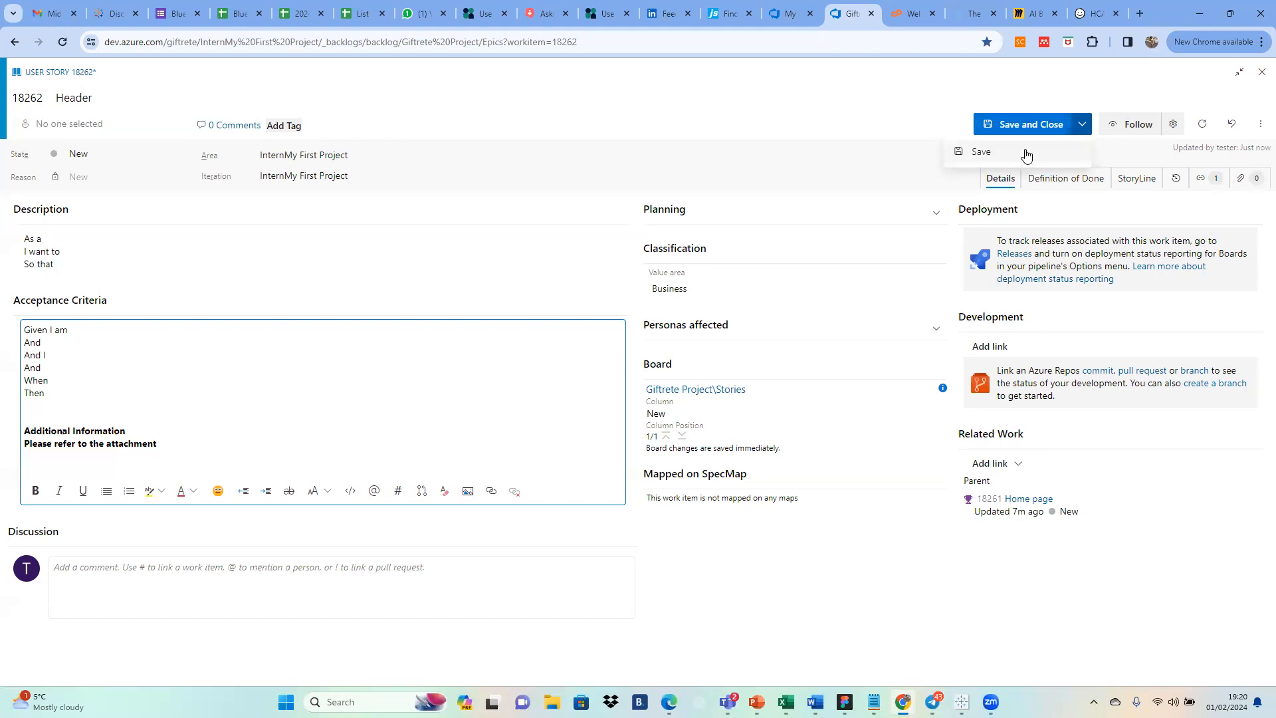
left_click(1026, 153)
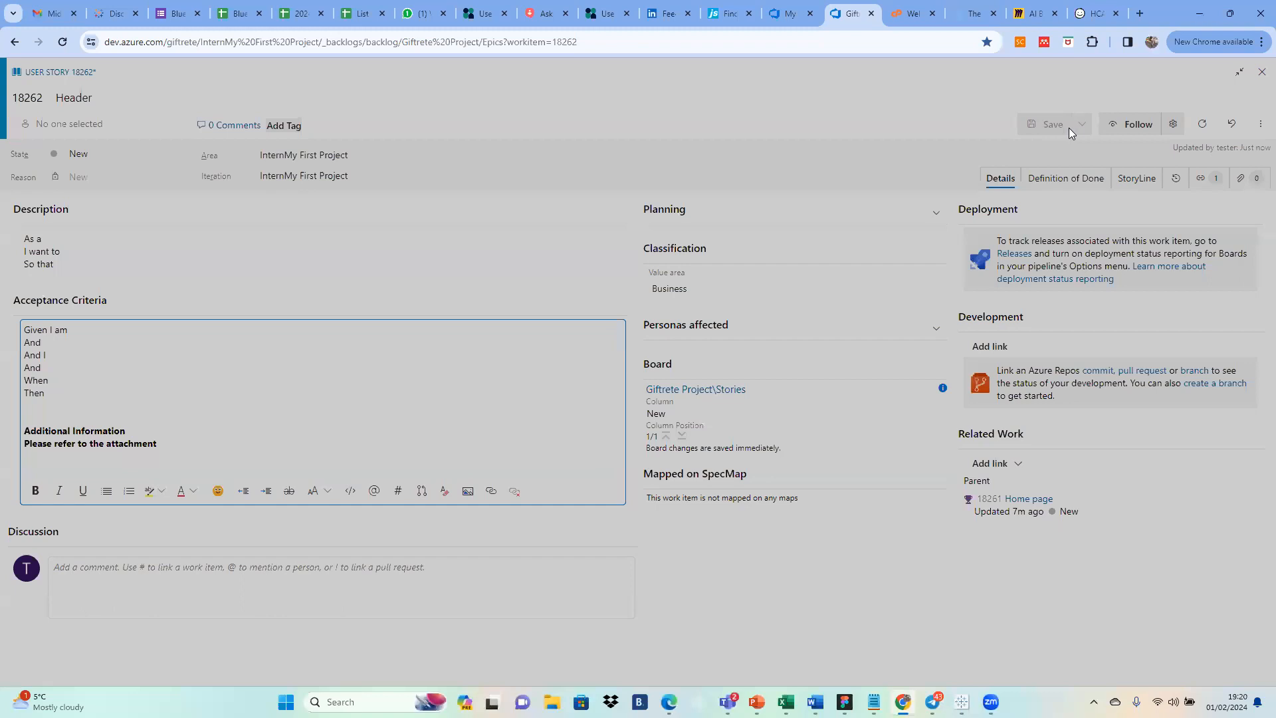
left_click(1261, 74)
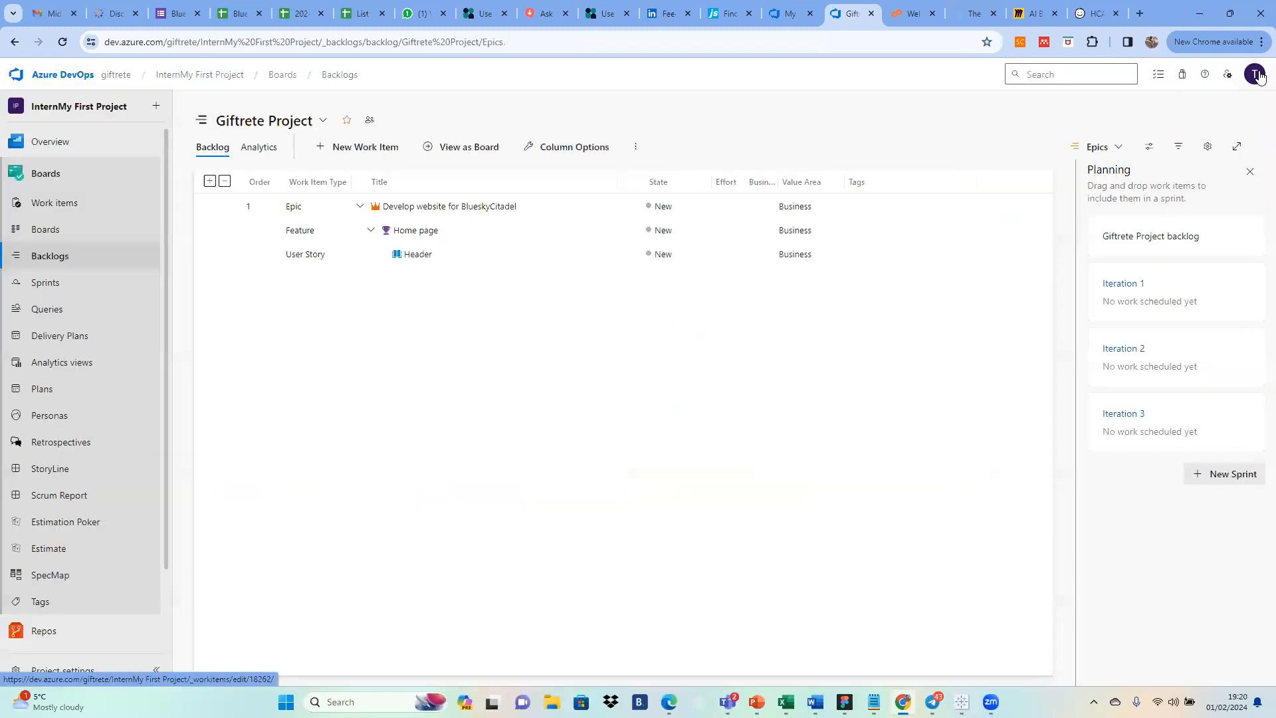